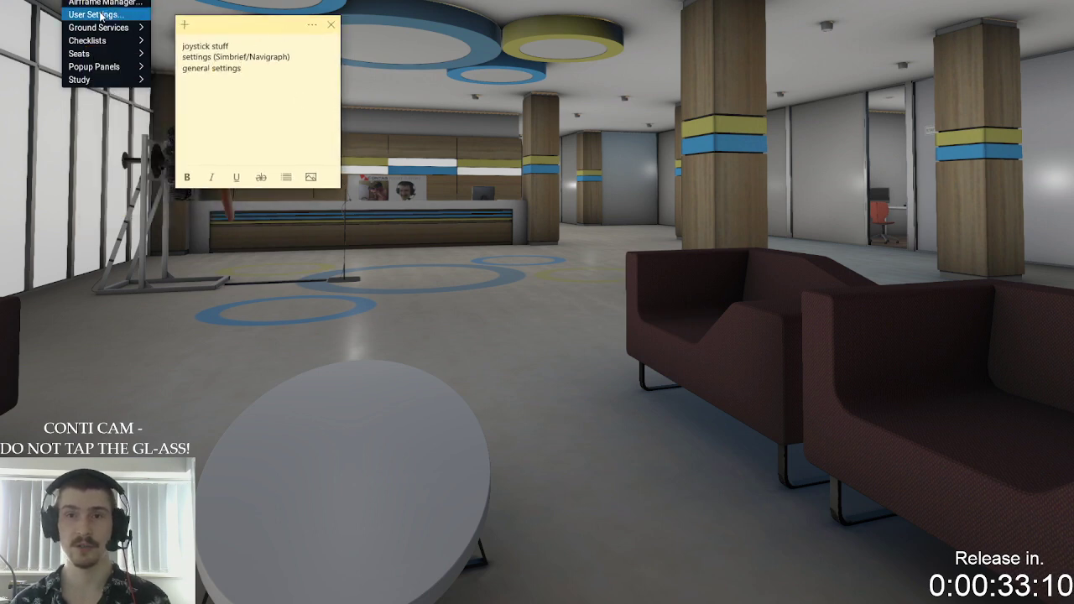
# Step: Review the CL650 user settings' networking and SimBrief options, then view the KEGE–KABQ SimBrief briefing
pyautogui.click(99, 16)
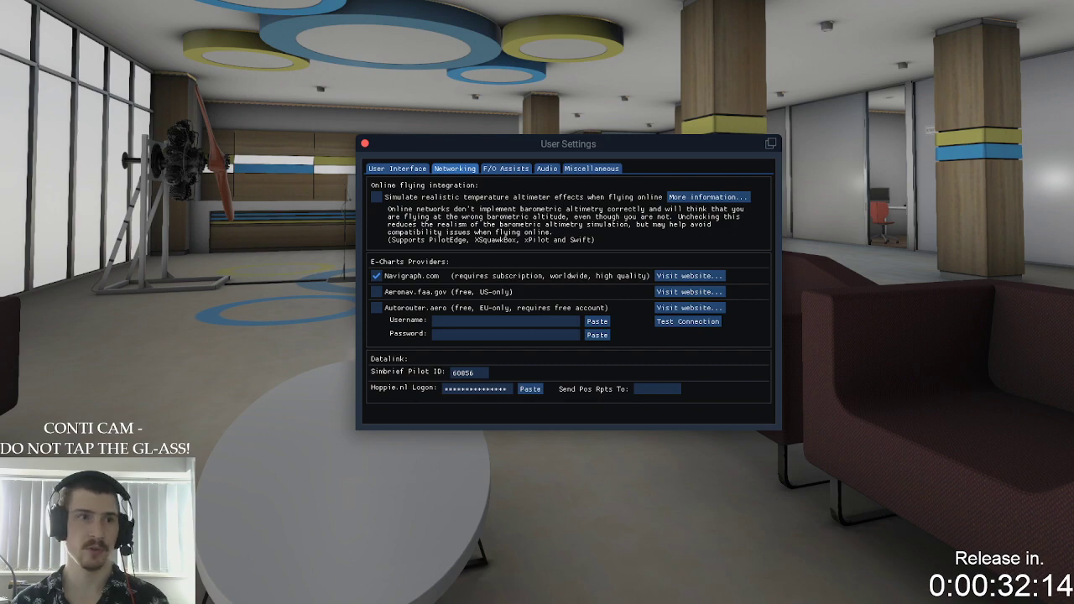
pyautogui.hotkey('alt', 'Tab')
pyautogui.scroll(-5, 503, 258)
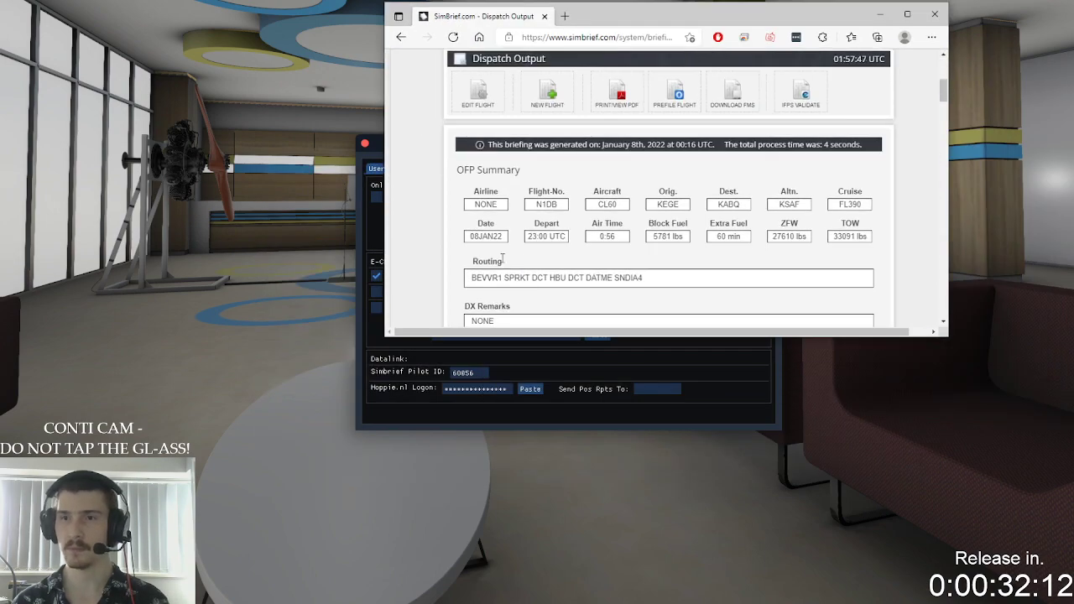
# Step: Reopen the CL60 KEGE–KABQ flight in SimBrief's Edit Flight page and inspect the Pilot ID entry
pyautogui.scroll(1, 503, 259)
pyautogui.click(478, 133)
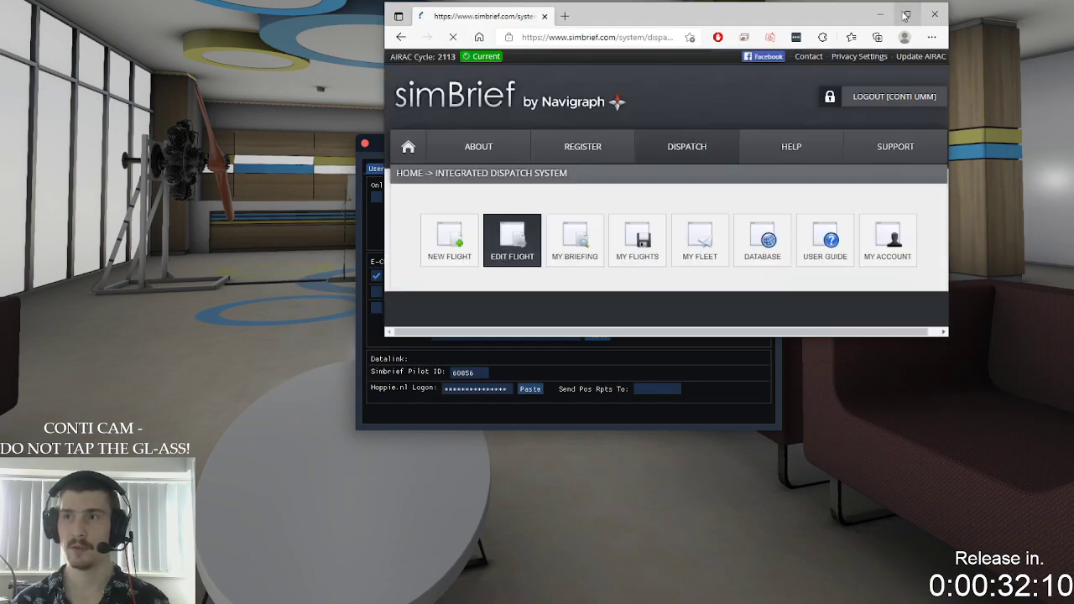
pyautogui.click(906, 15)
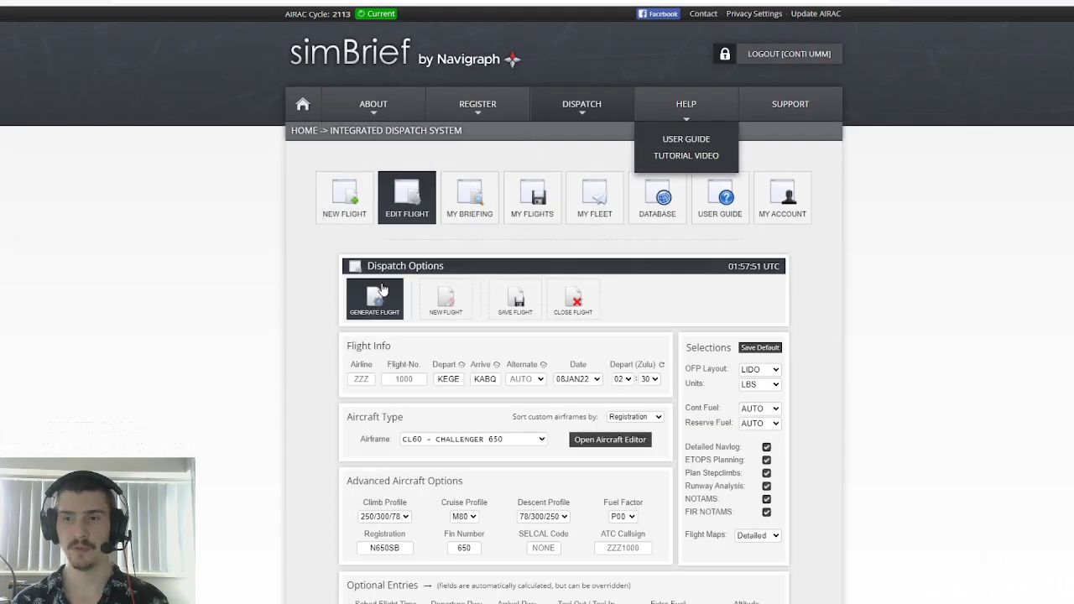
pyautogui.scroll(-4, 456, 283)
pyautogui.doubleClick(753, 296)
pyautogui.click(730, 290)
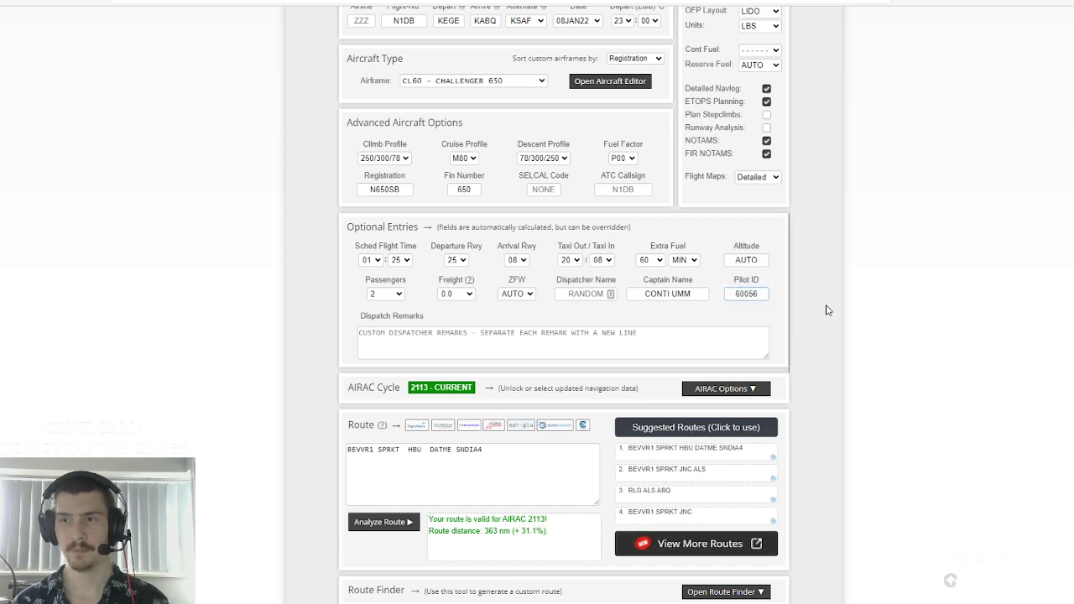
pyautogui.click(878, 319)
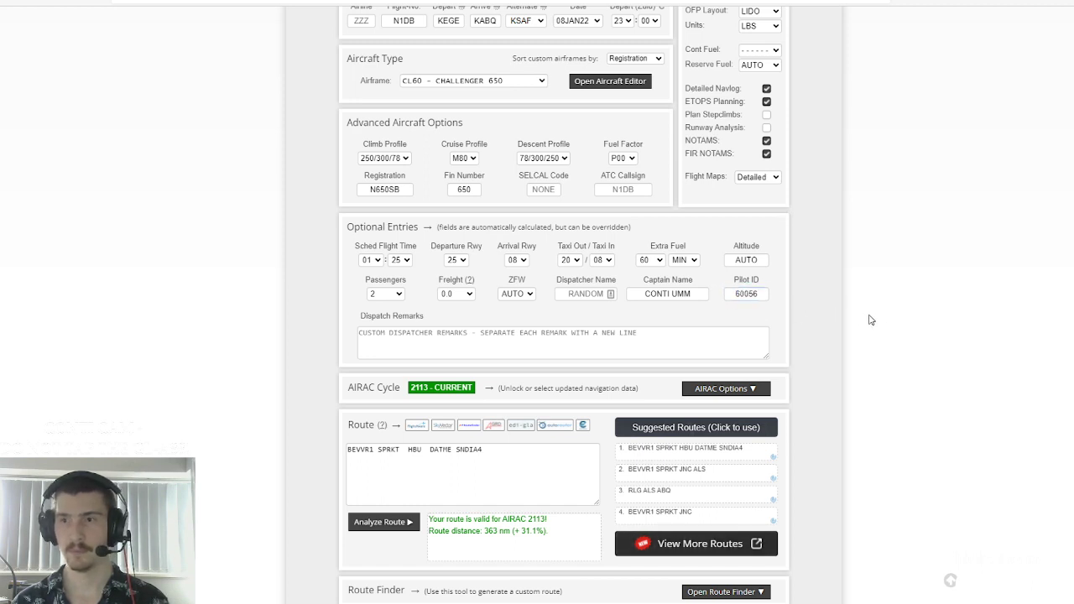
pyautogui.moveTo(810, 297); pyautogui.dragTo(755, 282)
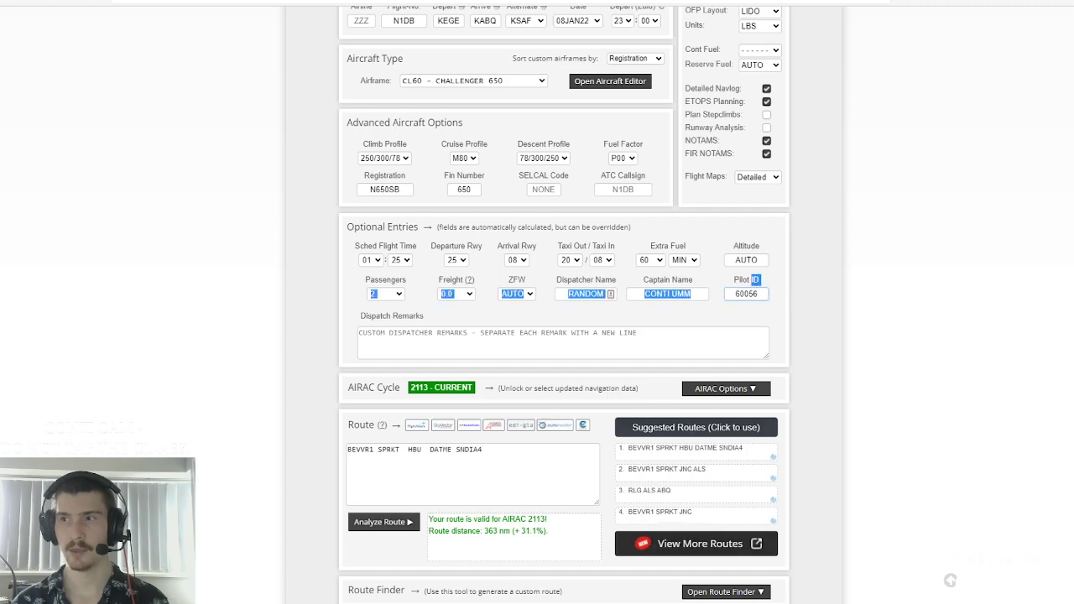
pyautogui.hotkey('alt', 'Tab')
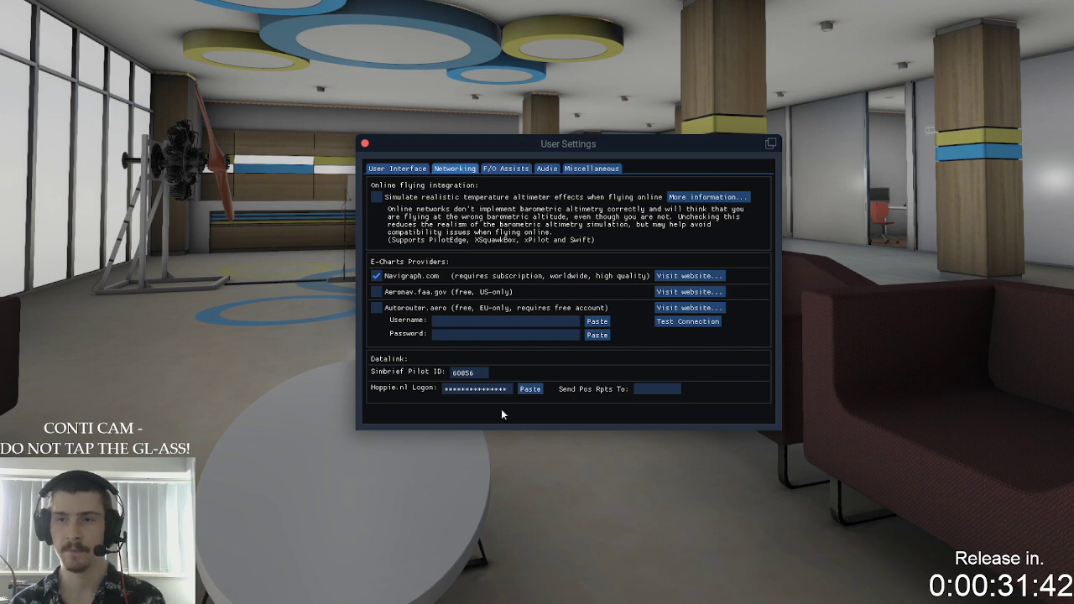
# Step: Tick Phone Vibrates under User Interface, then review the Networking, F/O Assists, Audio and Miscellaneous pages
pyautogui.click(400, 170)
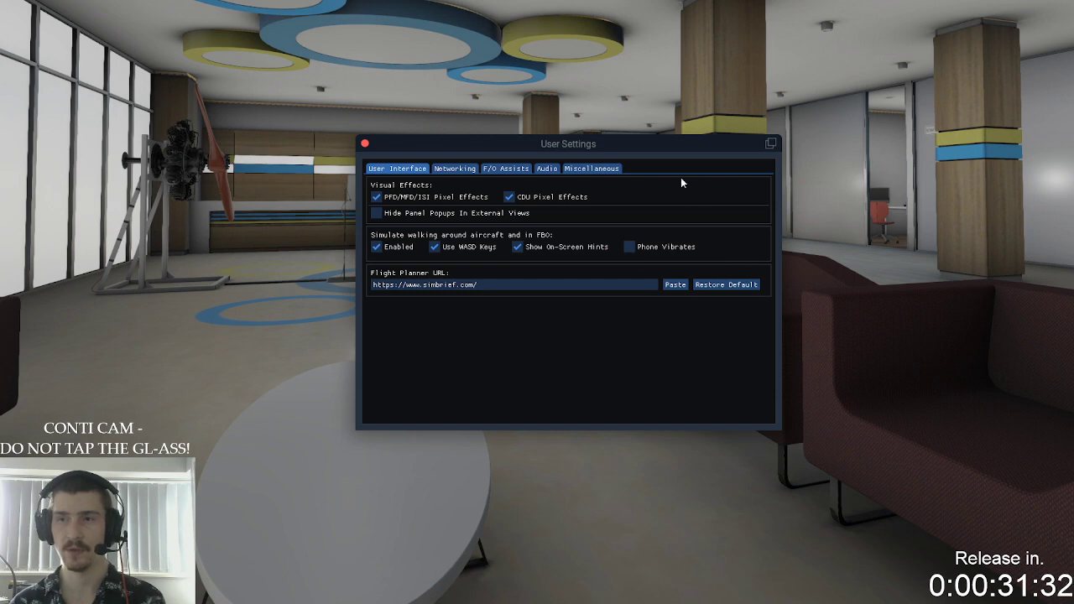
pyautogui.click(661, 250)
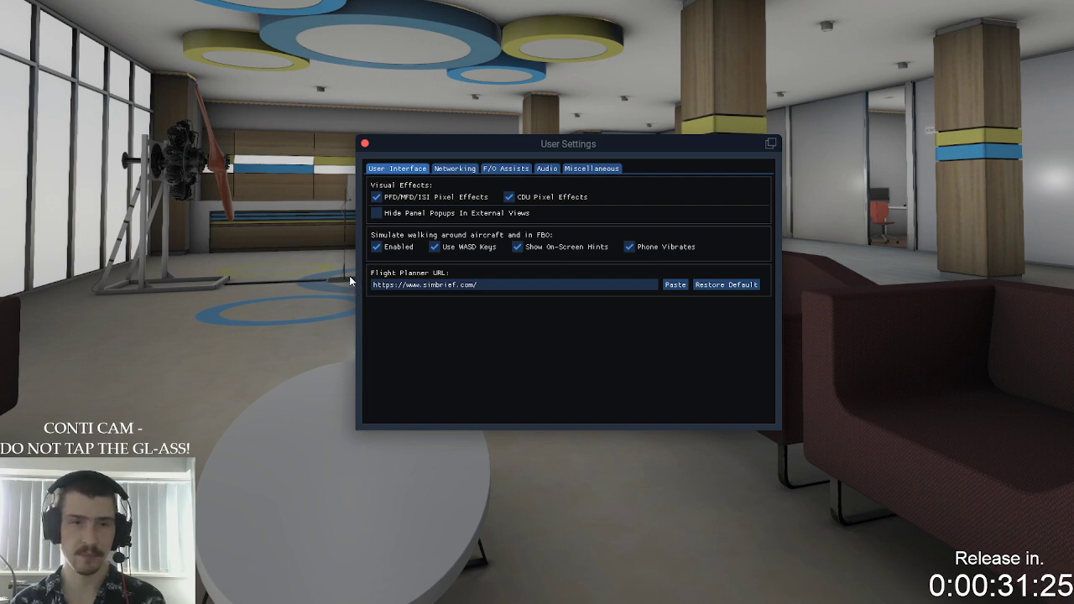
pyautogui.click(447, 171)
pyautogui.click(508, 169)
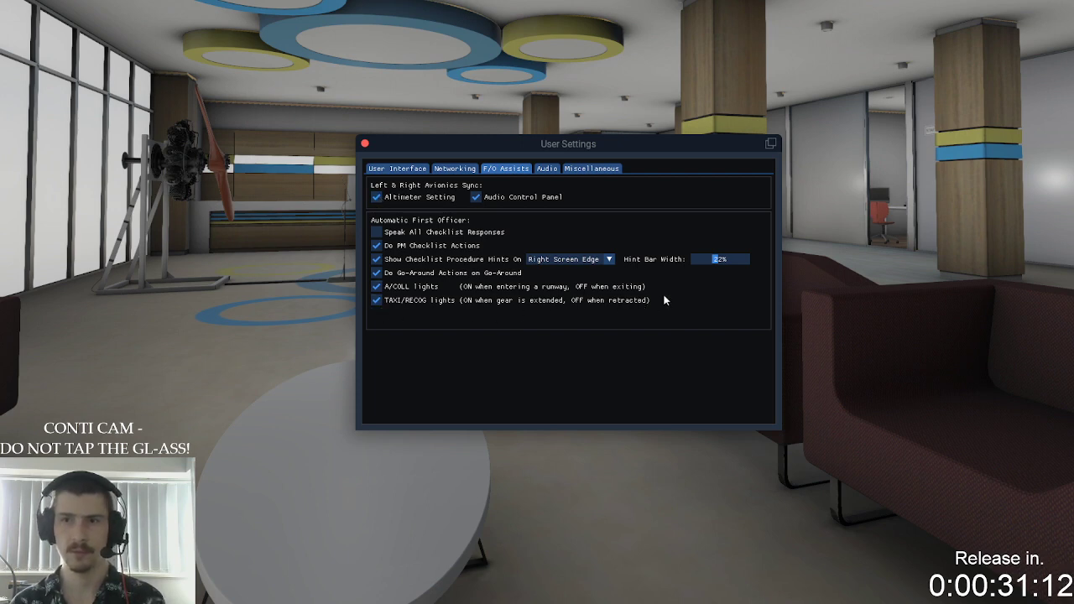
pyautogui.click(545, 168)
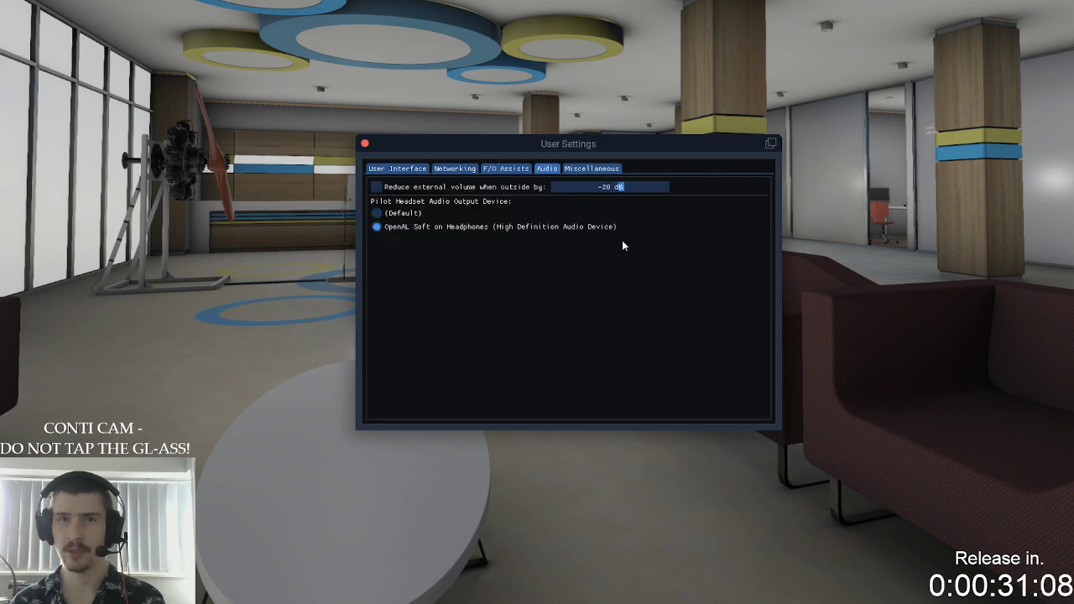
pyautogui.click(595, 168)
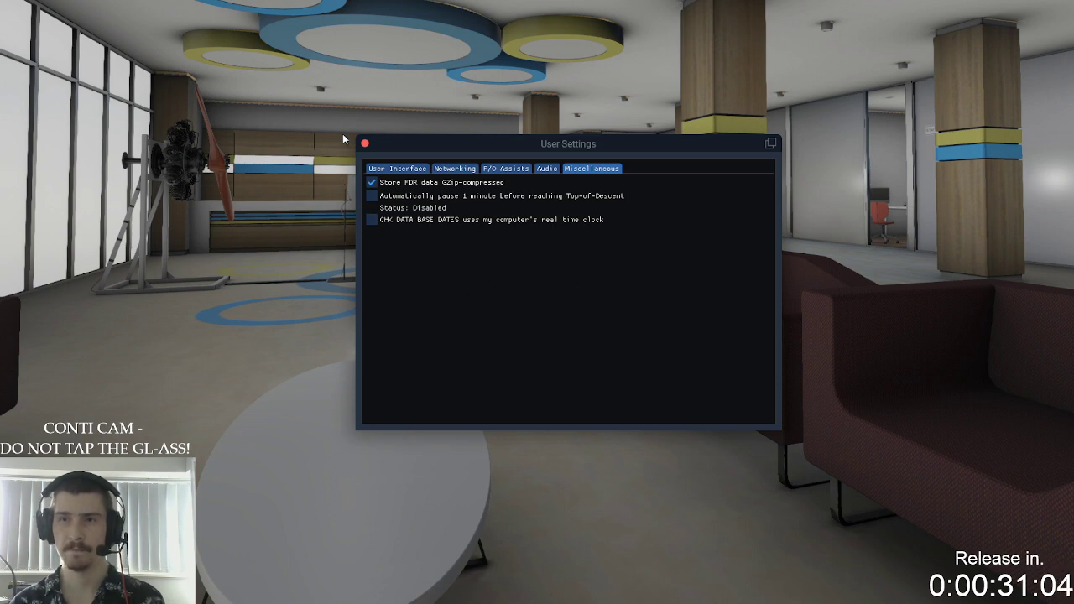
# Step: Close the Challenger's user settings and open X-Plane's settings from Flight Configuration
pyautogui.click(364, 144)
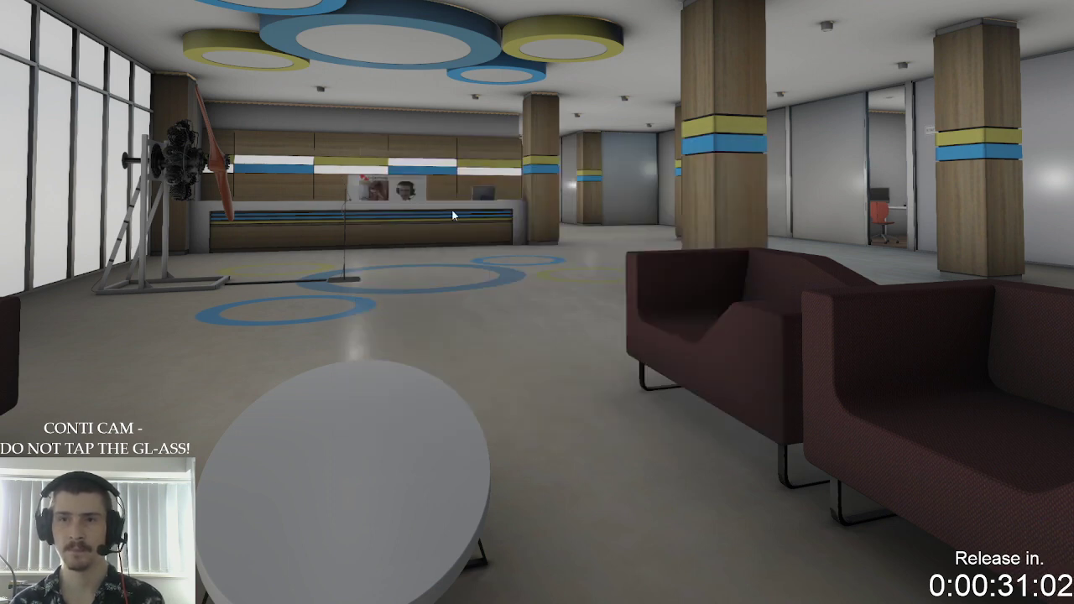
pyautogui.click(50, 5)
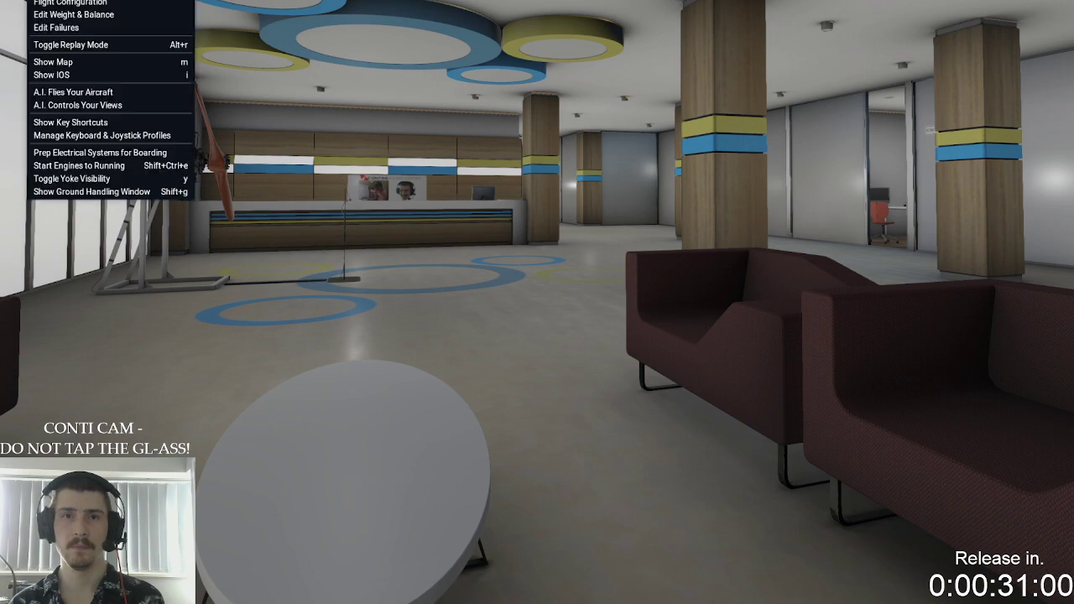
pyautogui.click(67, 5)
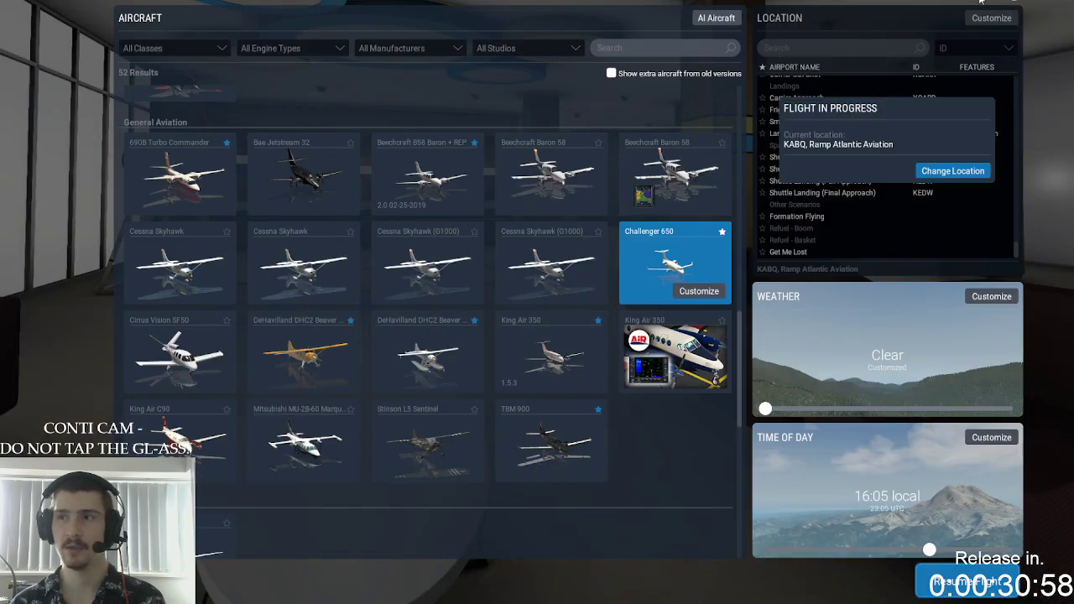
pyautogui.click(992, 3)
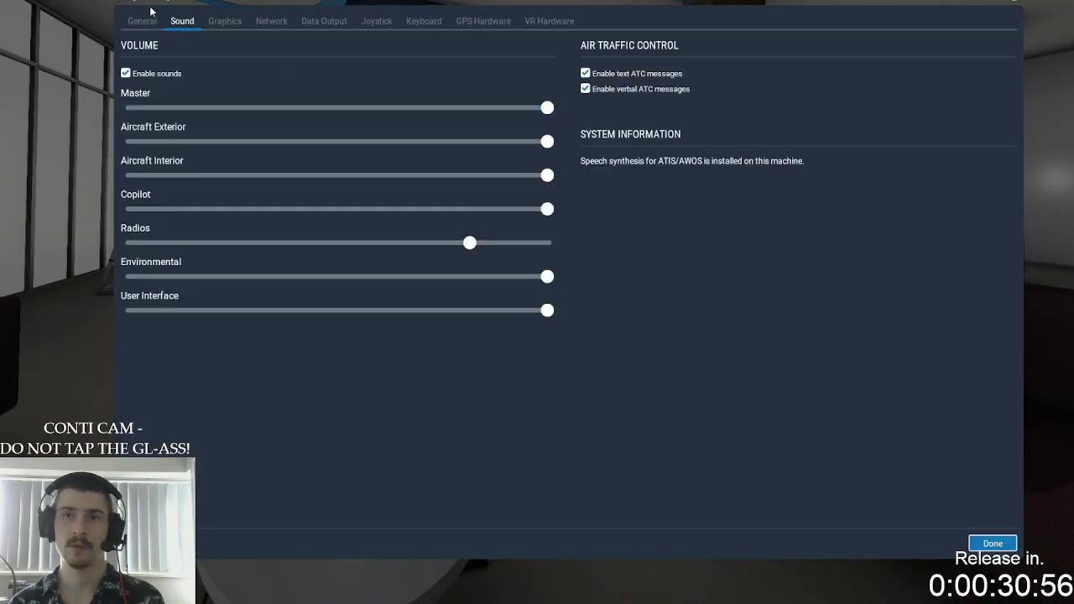
pyautogui.press('Escape')
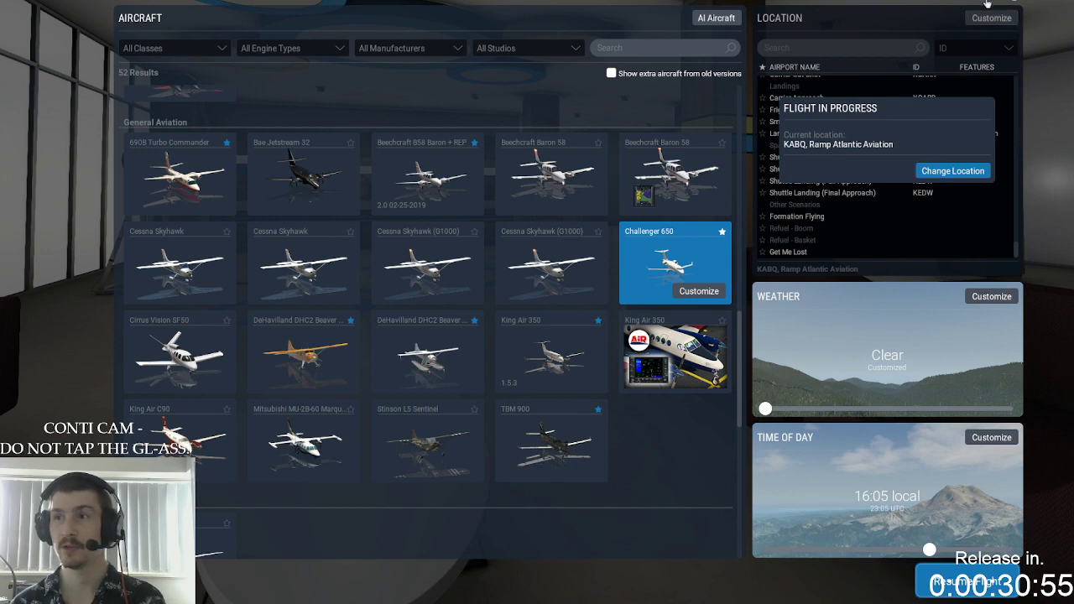
pyautogui.click(987, 5)
# Step: Show the HOTAS Warthog Joystick's mappings in the Joystick settings' Device list
pyautogui.click(364, 27)
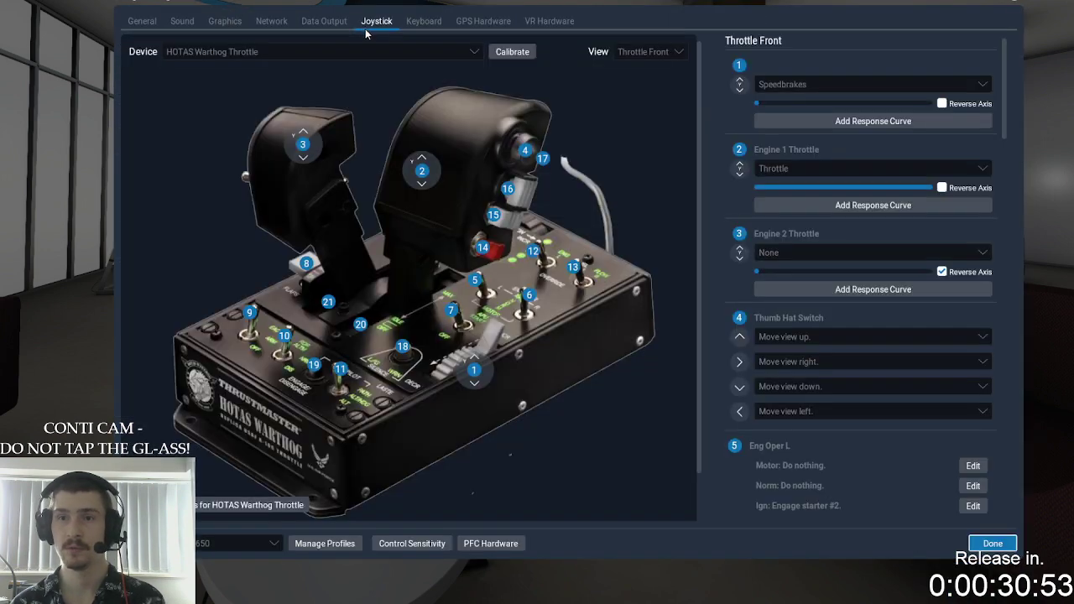
pyautogui.click(203, 537)
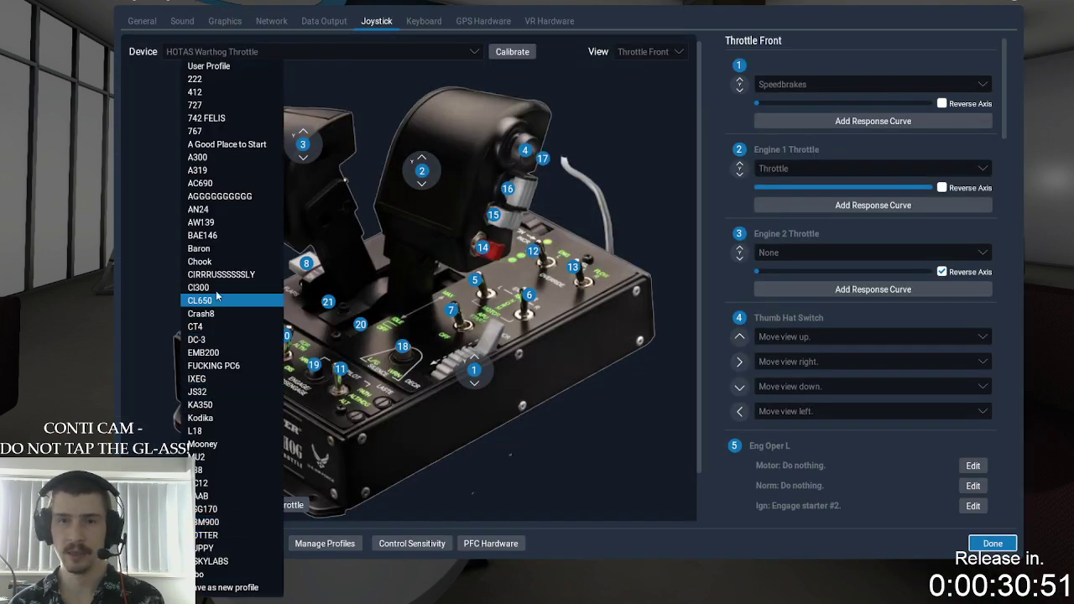
pyautogui.click(785, 501)
pyautogui.click(305, 52)
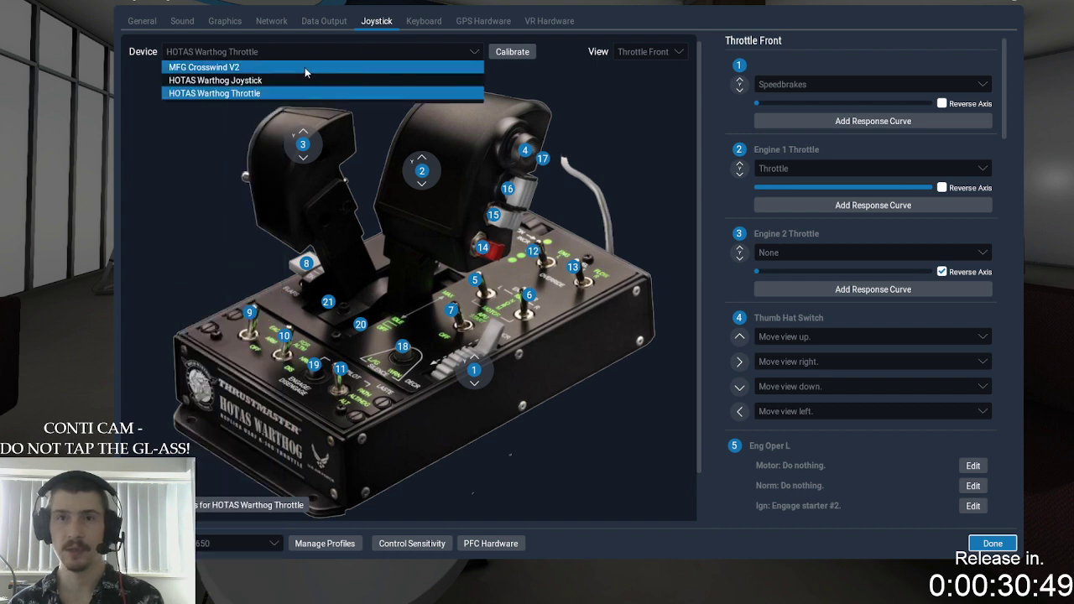
pyautogui.click(296, 77)
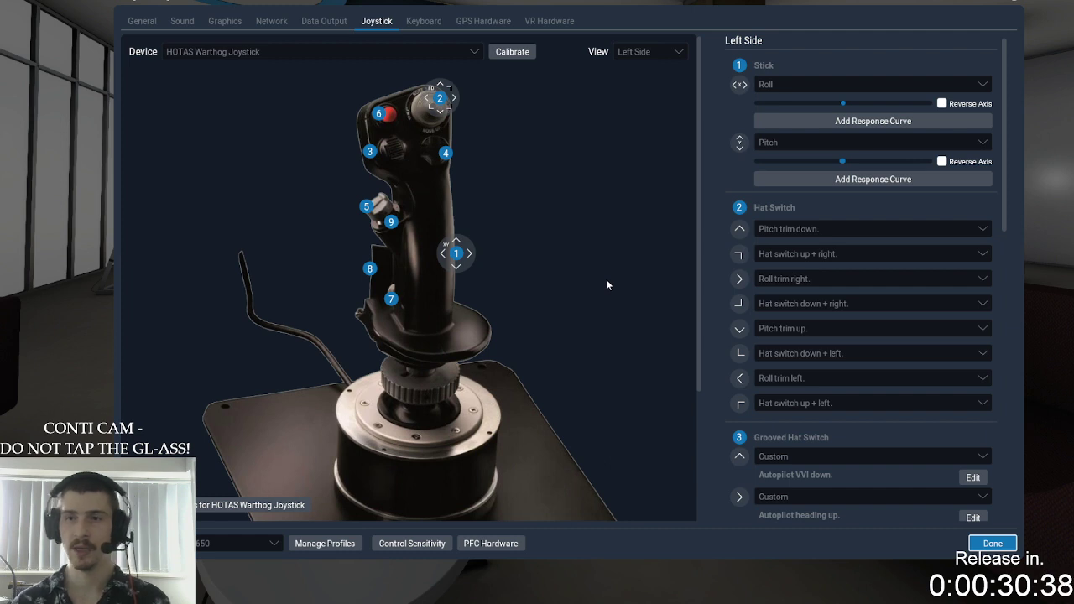
pyautogui.scroll(-2, 954, 355)
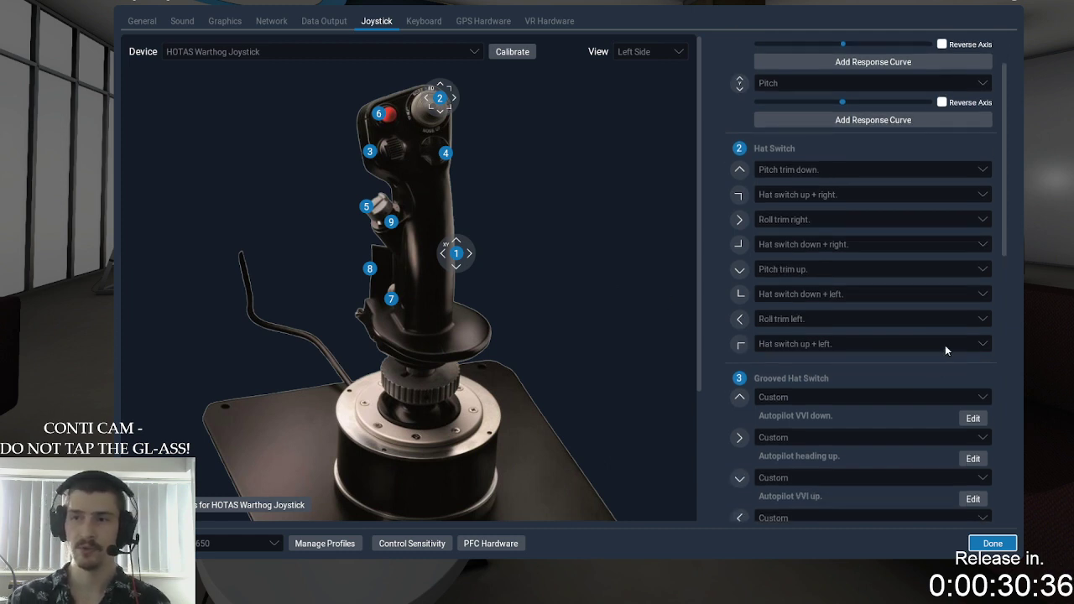
pyautogui.scroll(-1, 946, 351)
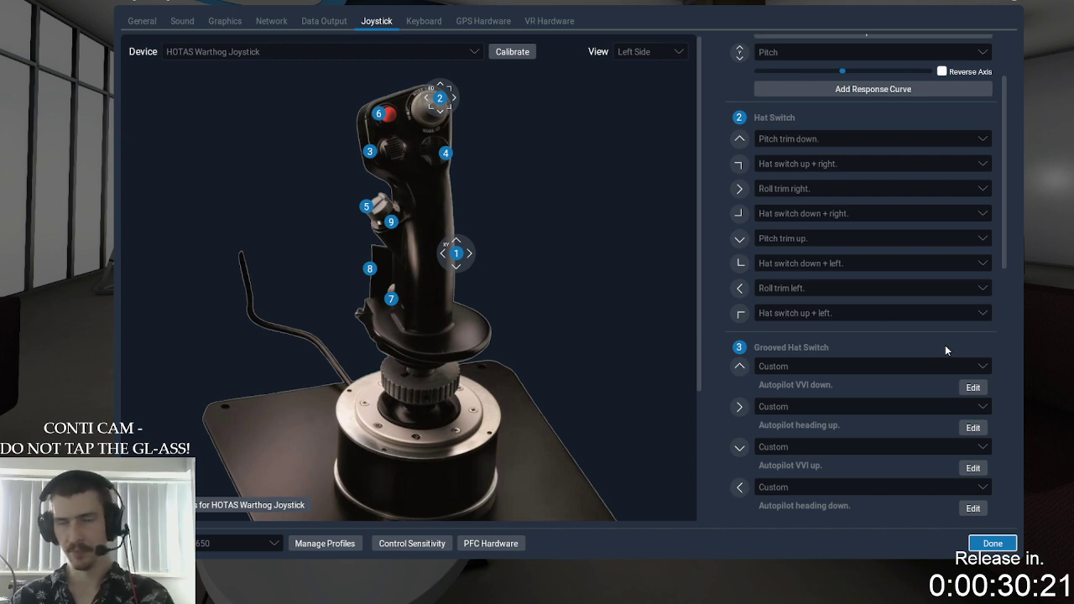
pyautogui.scroll(-1, 945, 345)
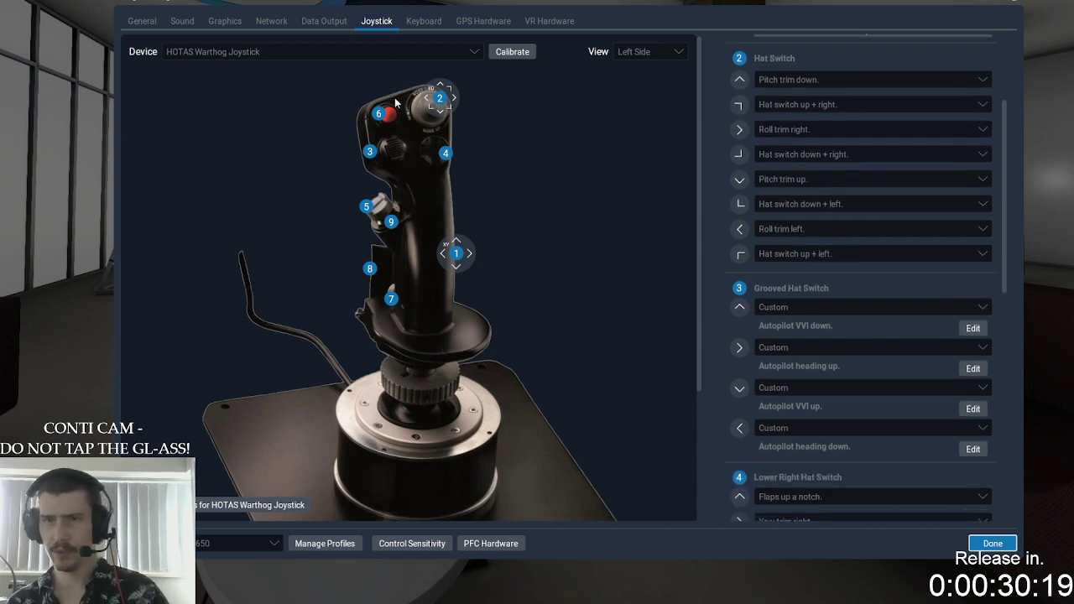
pyautogui.scroll(-2, 727, 336)
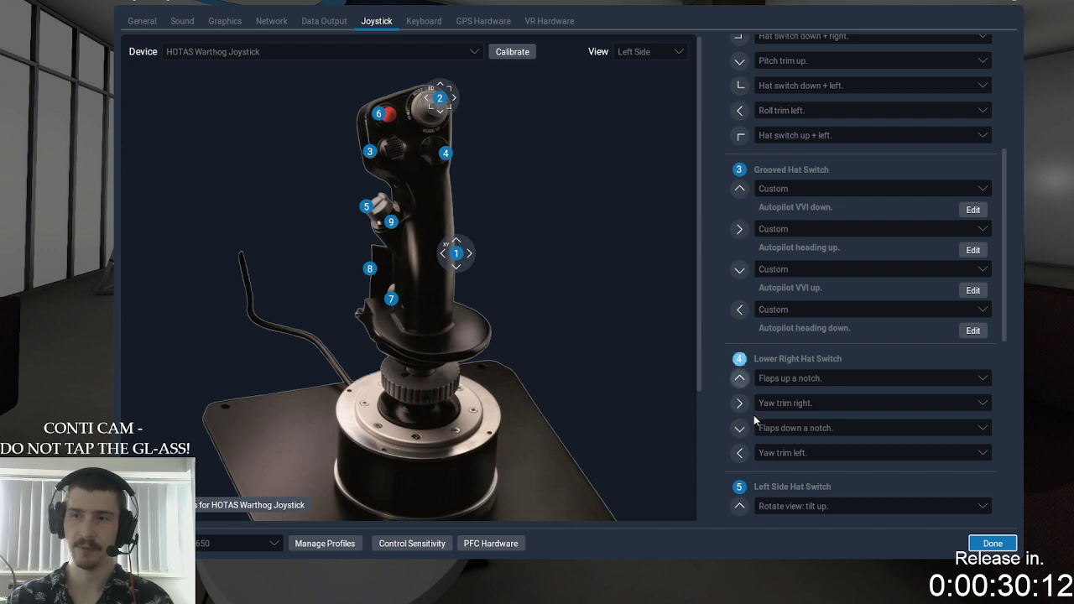
pyautogui.scroll(-4, 754, 420)
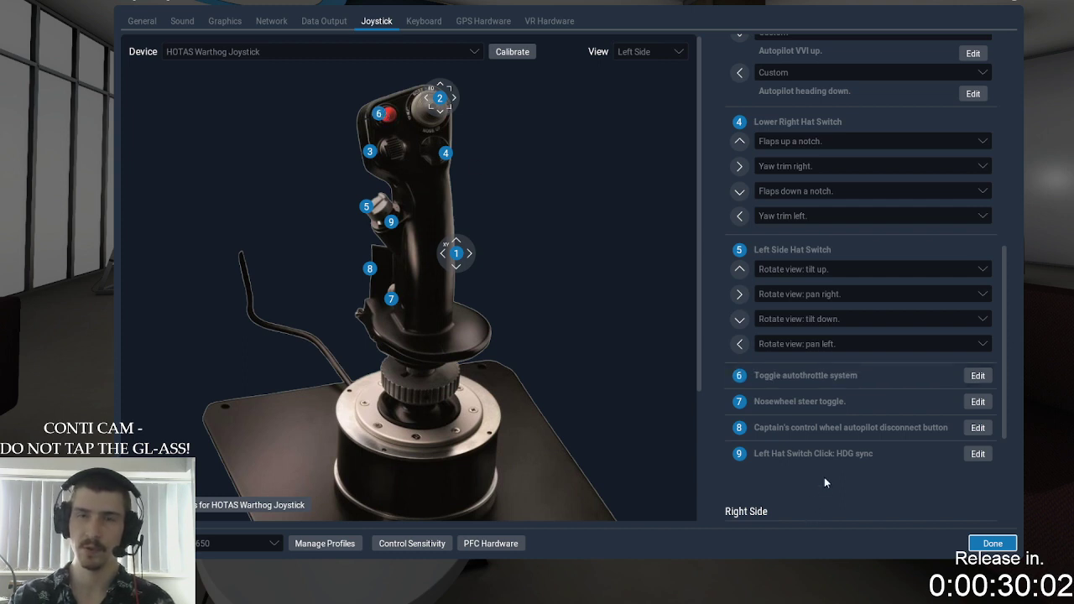
# Step: Confirm Toggle autothrottle system as the command for joystick button 6
pyautogui.click(978, 375)
pyautogui.scroll(5, 758, 292)
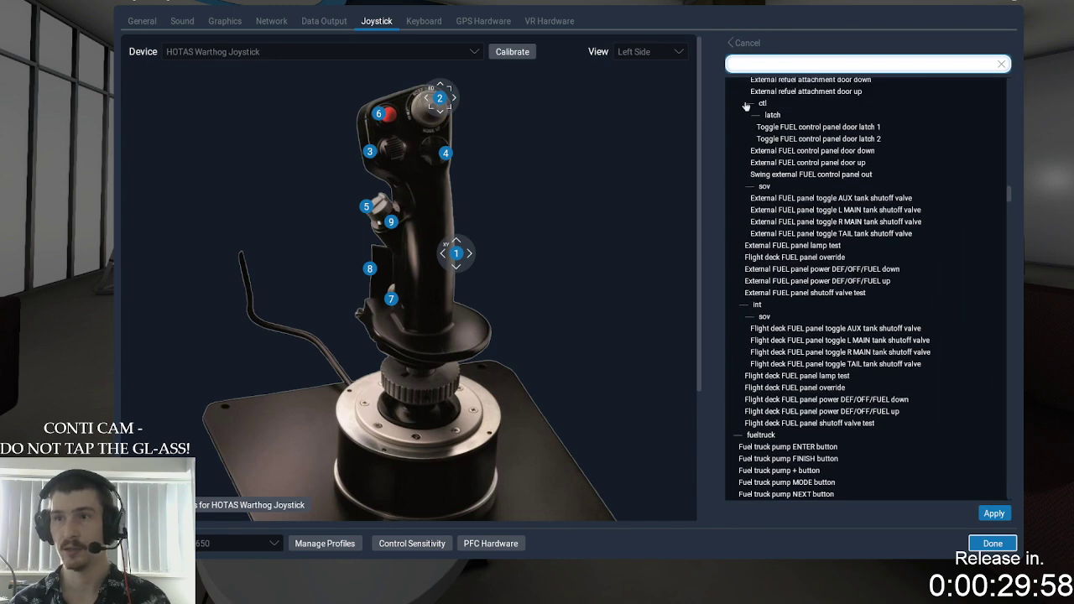
pyautogui.scroll(-6, 827, 360)
pyautogui.scroll(-1, 827, 359)
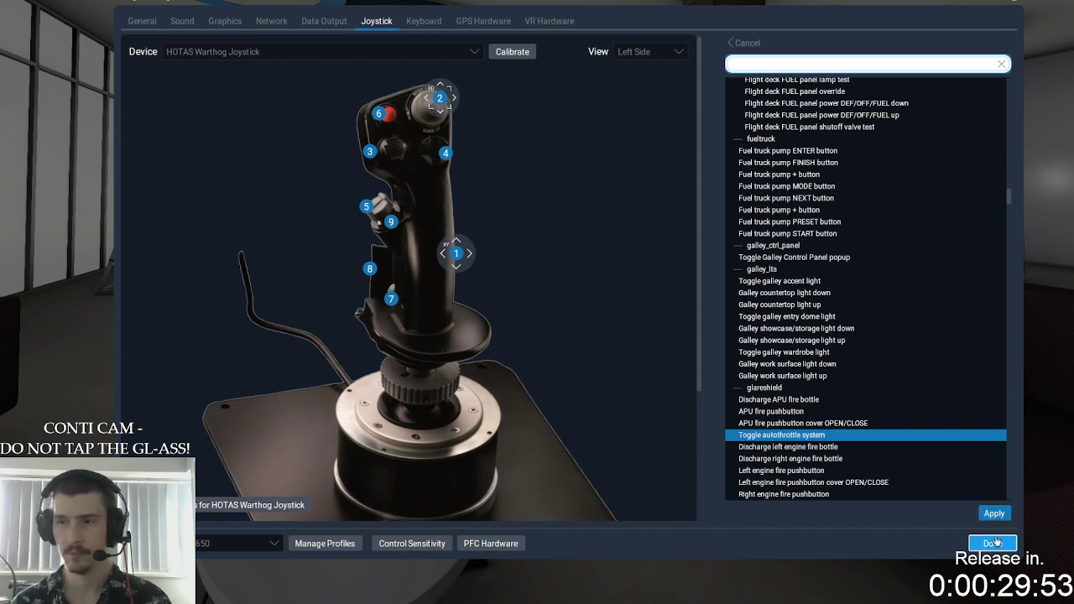
pyautogui.click(783, 434)
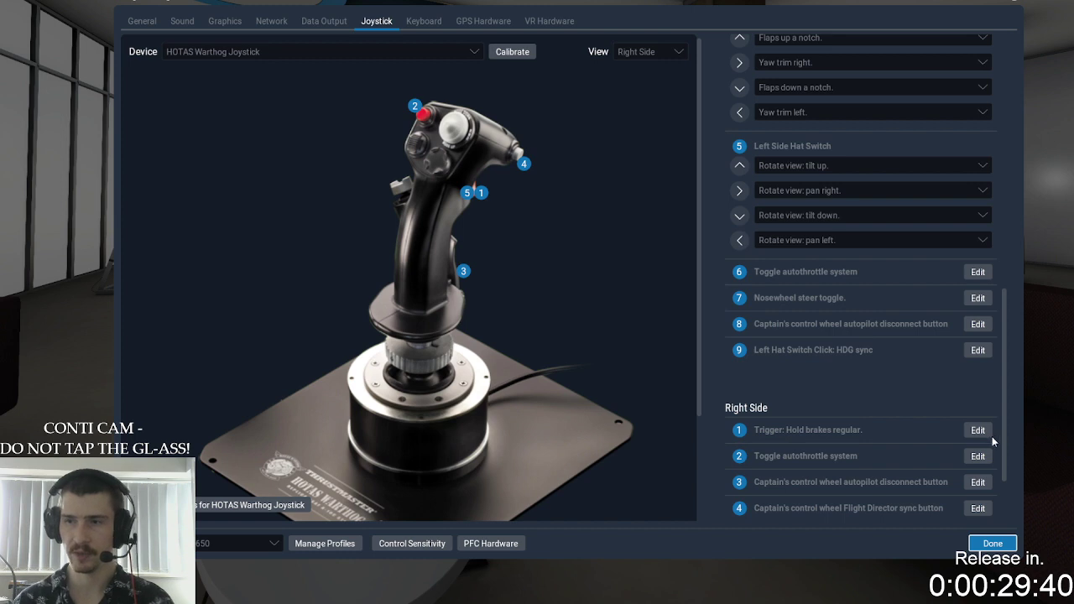
# Step: Keep Flight Director sync bound to right-side button 4
pyautogui.click(980, 508)
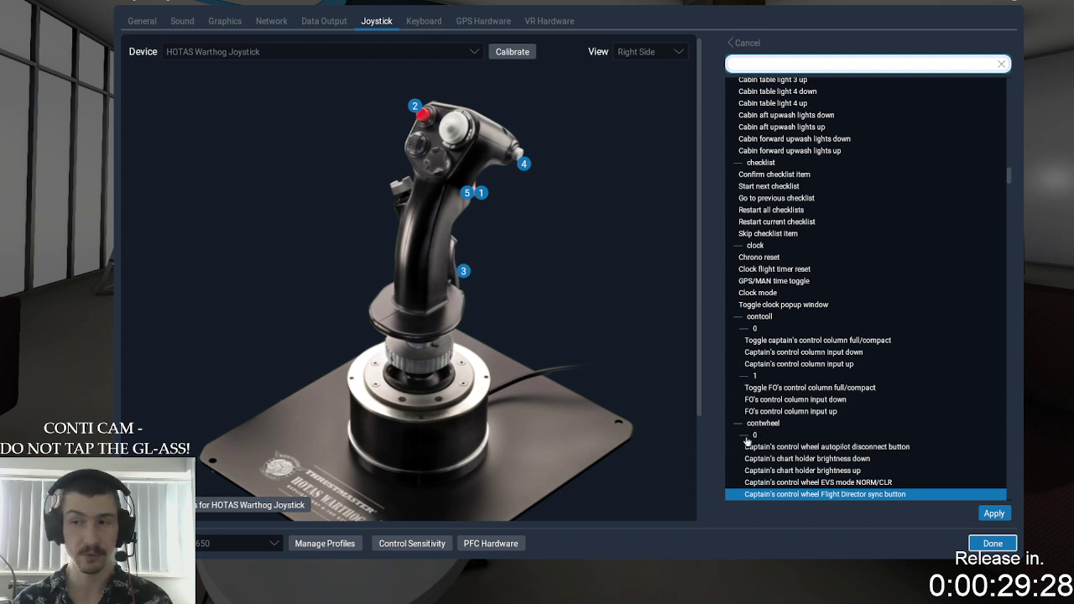
pyautogui.scroll(-2, 753, 447)
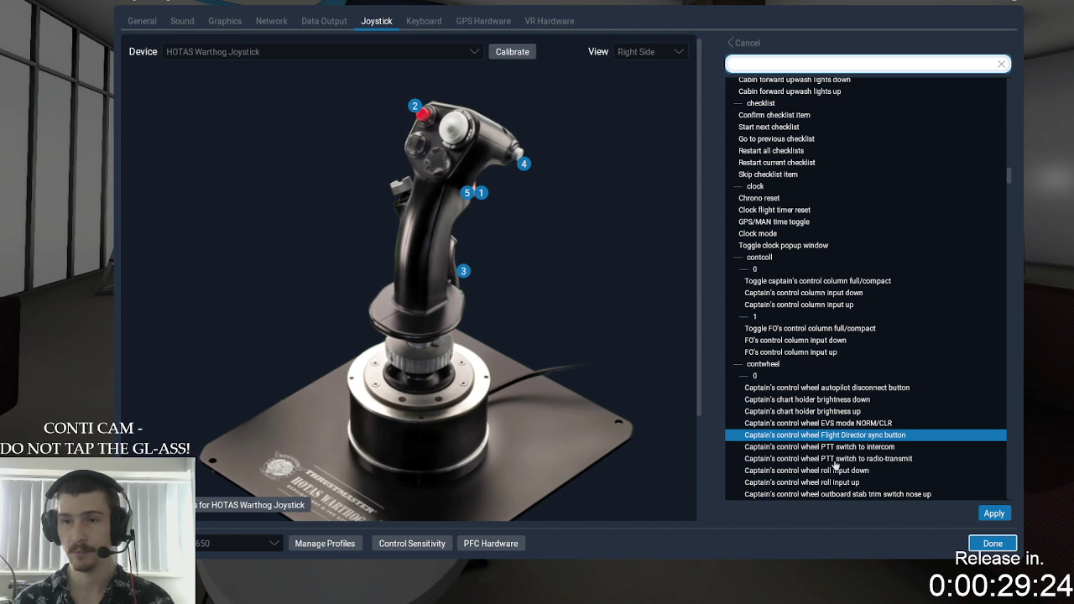
pyautogui.click(746, 43)
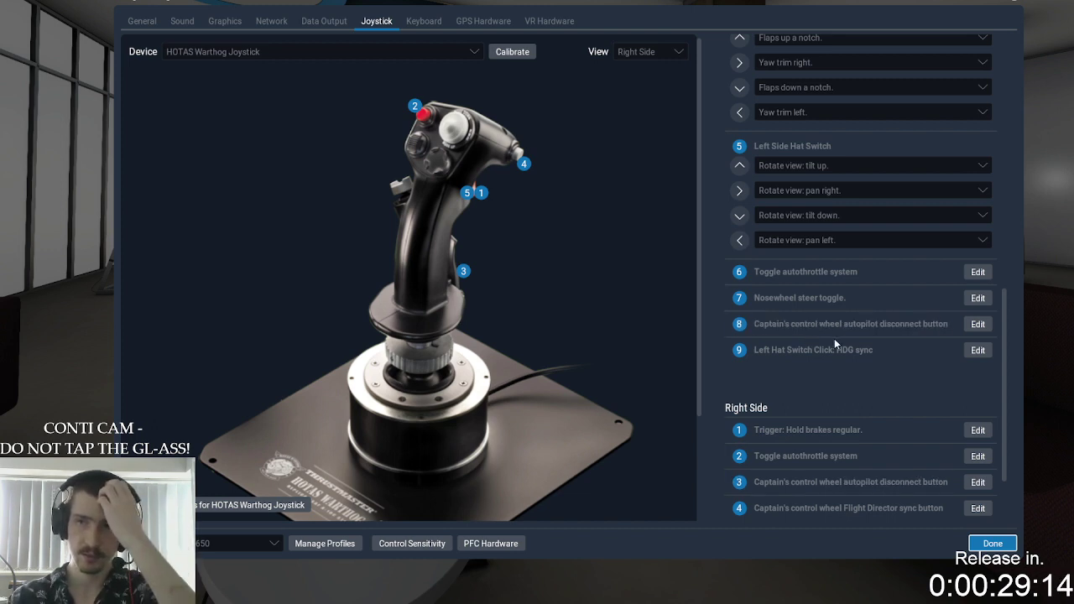
# Step: Keep autopilot disconnect bound to left-side button 8
pyautogui.click(978, 324)
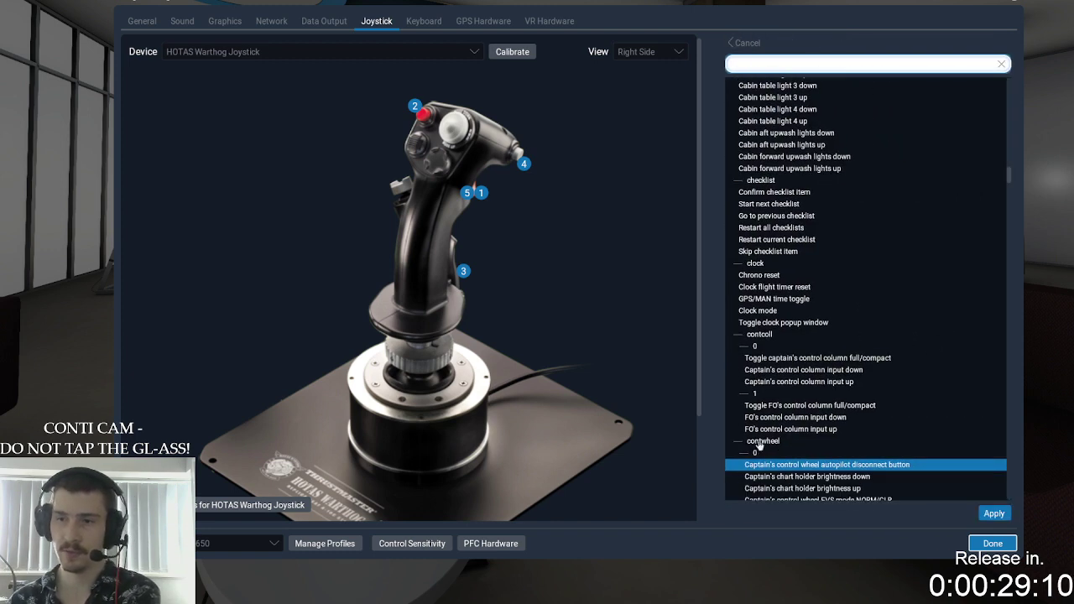
pyautogui.scroll(-1, 759, 445)
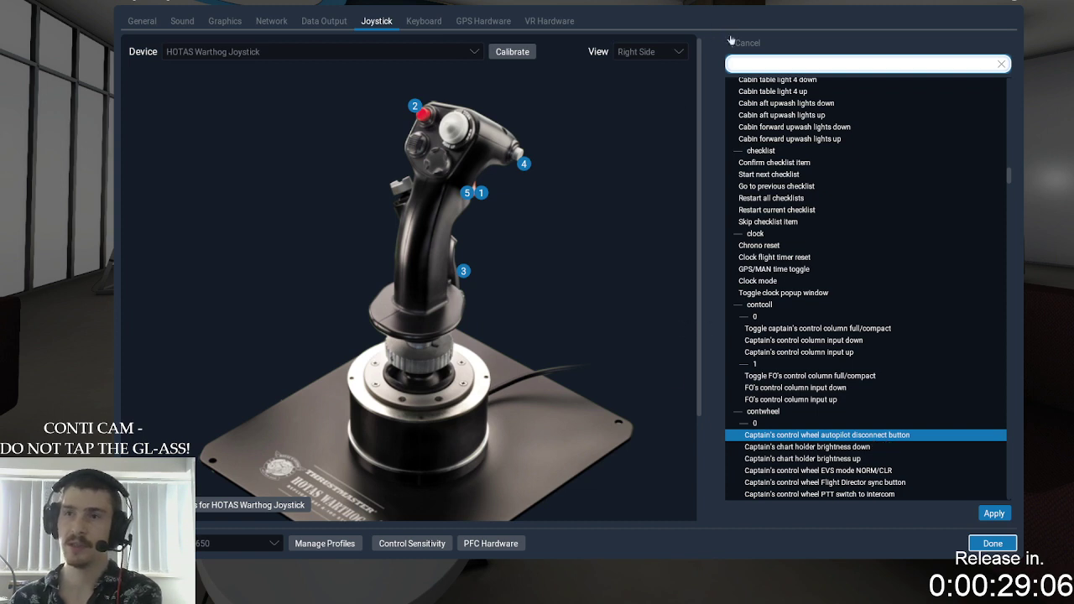
pyautogui.press('Return')
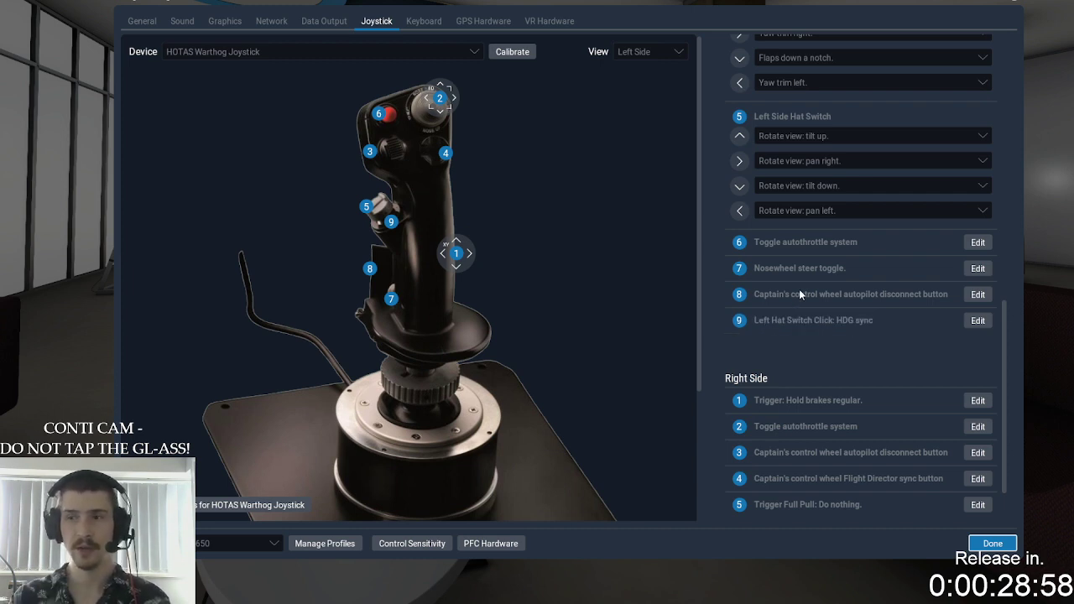
# Step: Keep HDG sync on the left hat switch click (button 9), then bring up the device list
pyautogui.click(978, 320)
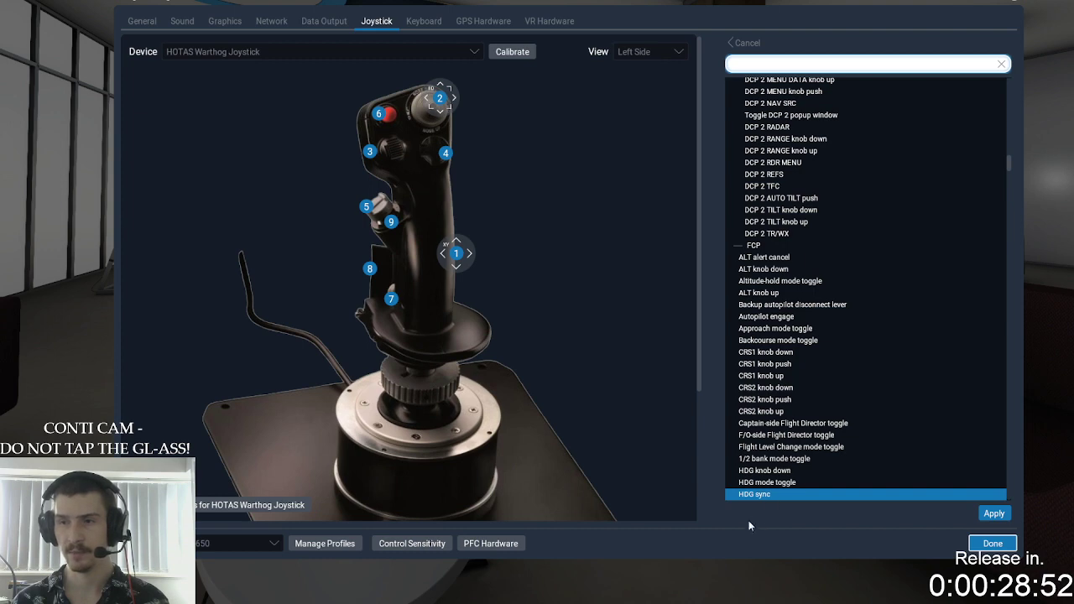
pyautogui.scroll(15, 758, 225)
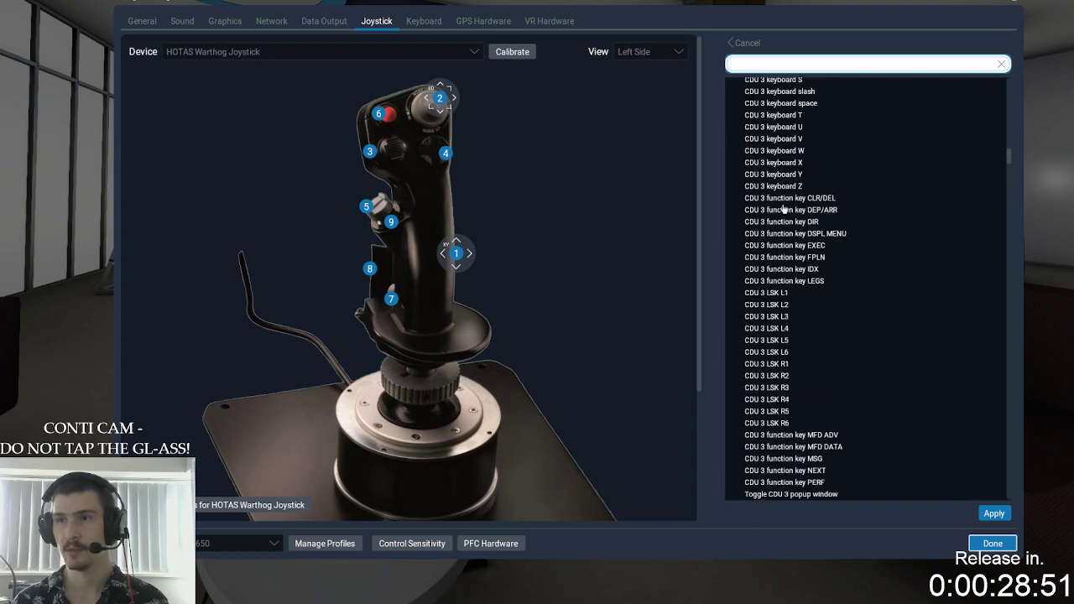
pyautogui.scroll(-15, 785, 280)
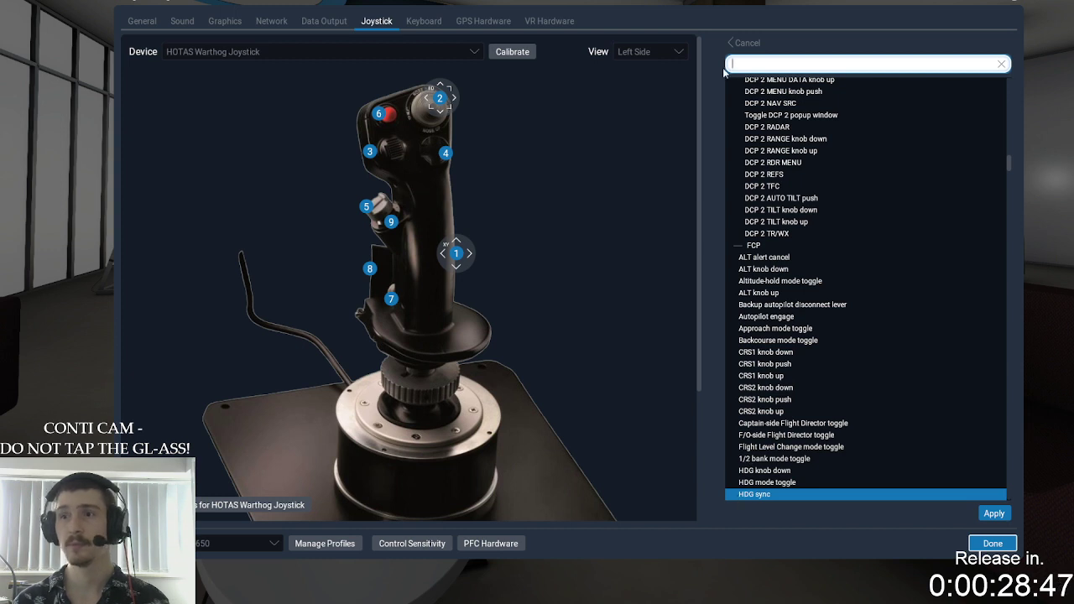
pyautogui.click(724, 72)
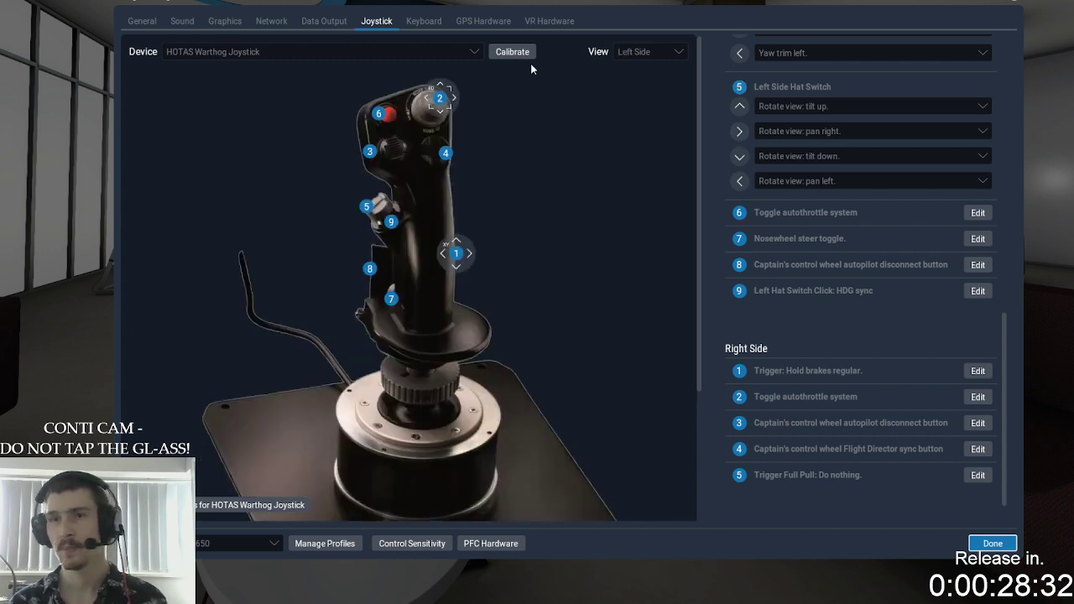
pyautogui.click(441, 50)
# Step: Show the HOTAS Warthog Throttle's back view and keep Auto-throttle disconnect on the left throttle button
pyautogui.click(414, 91)
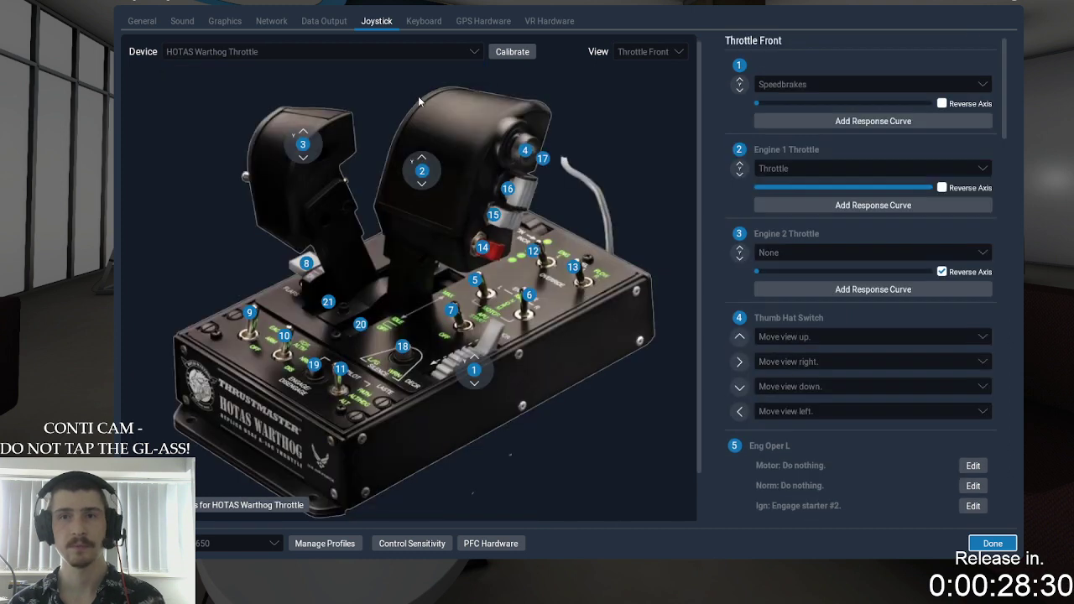
pyautogui.click(476, 156)
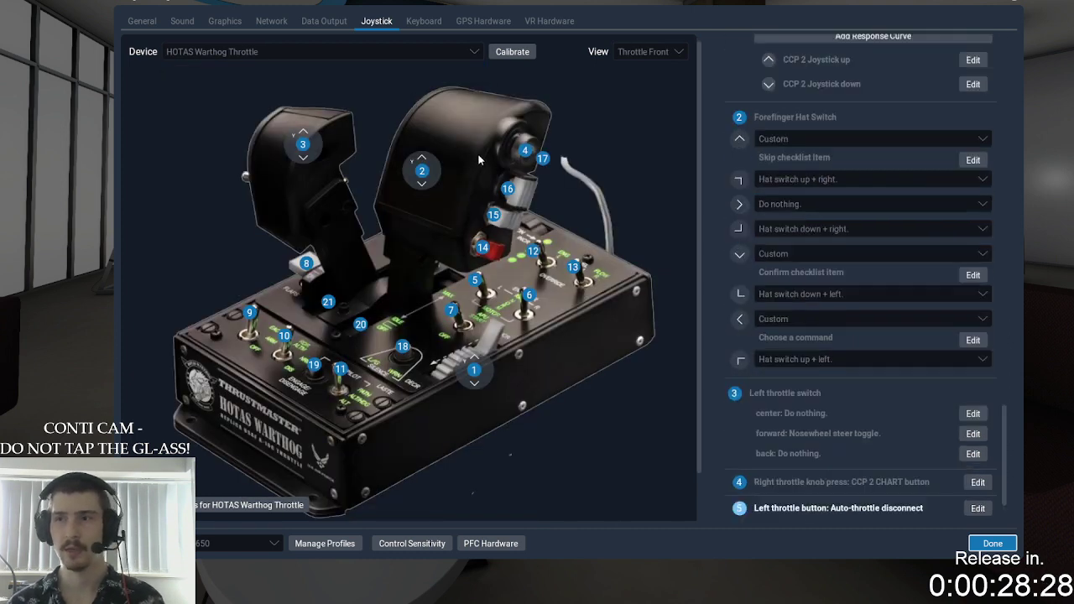
pyautogui.click(978, 507)
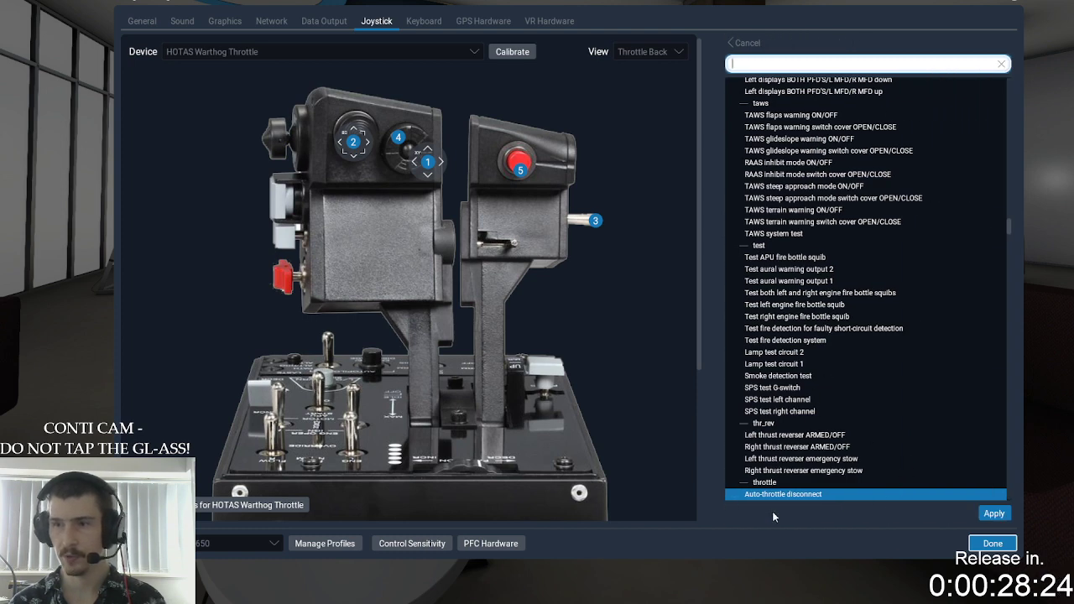
pyautogui.scroll(5, 736, 485)
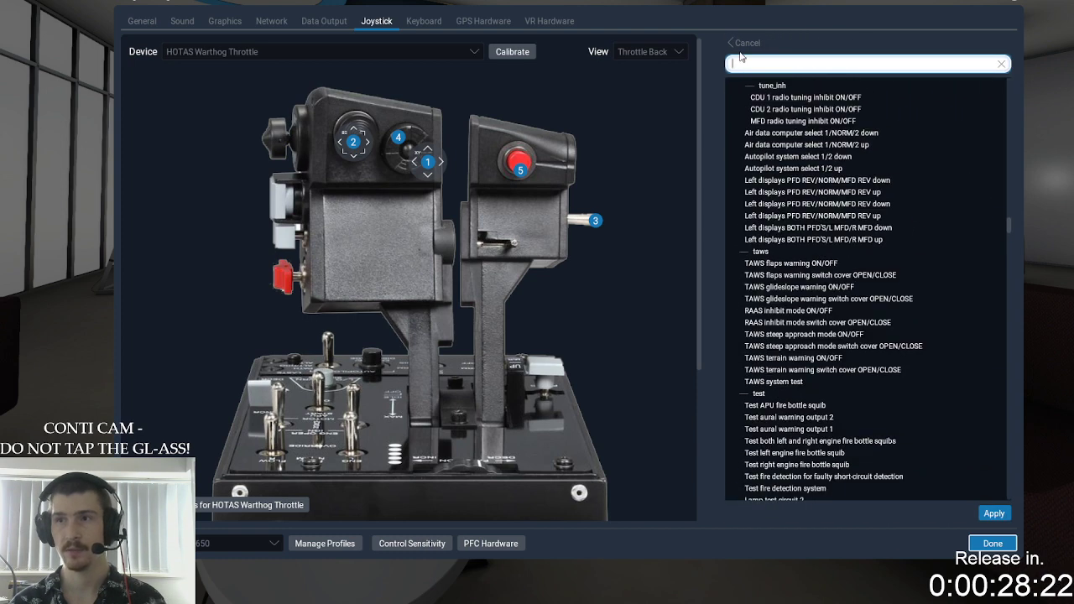
pyautogui.click(730, 45)
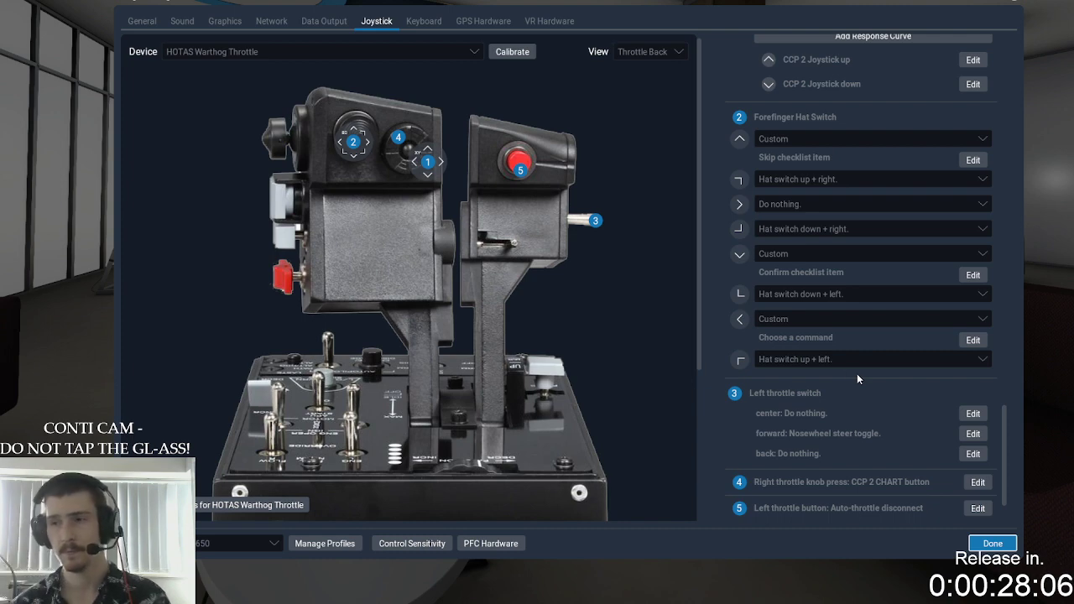
# Step: Keep CCP 2 CHART button on the right throttle knob press and bring its knob bindings into view
pyautogui.click(978, 482)
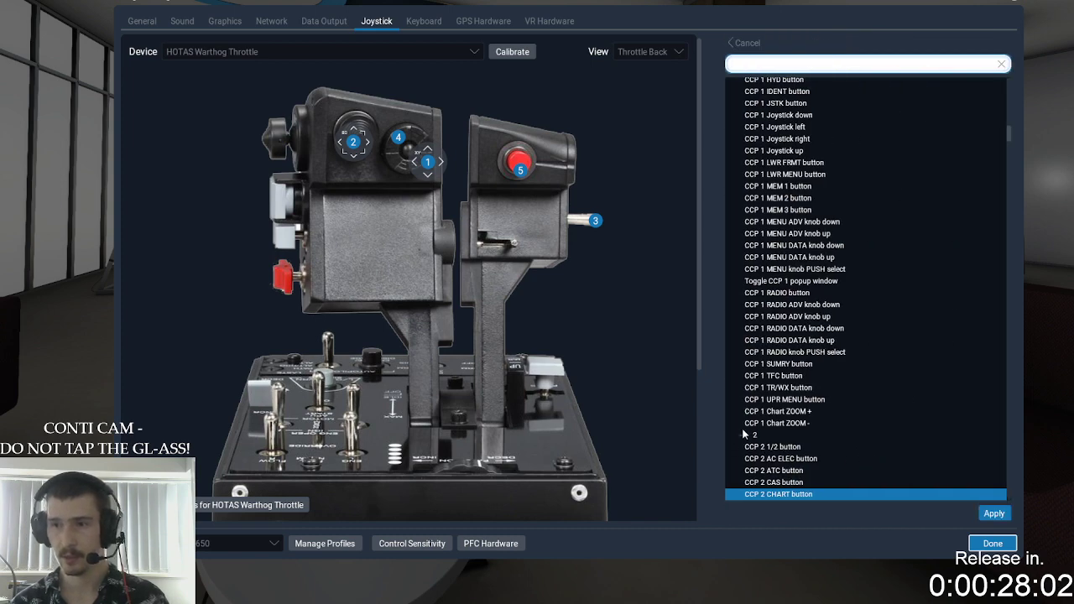
pyautogui.scroll(5, 740, 437)
pyautogui.scroll(-5, 766, 251)
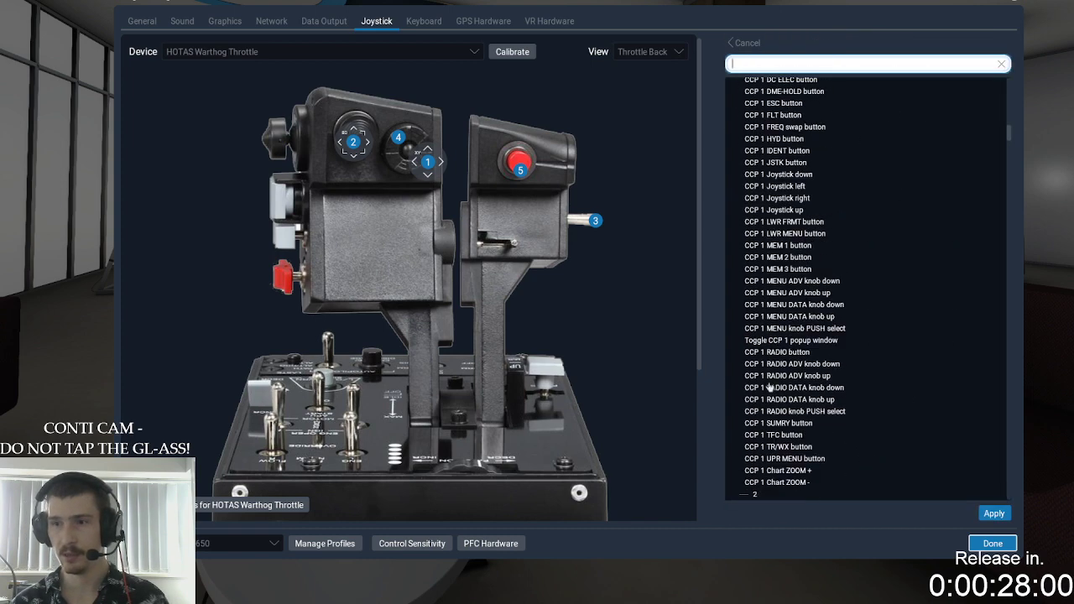
pyautogui.scroll(-2, 863, 458)
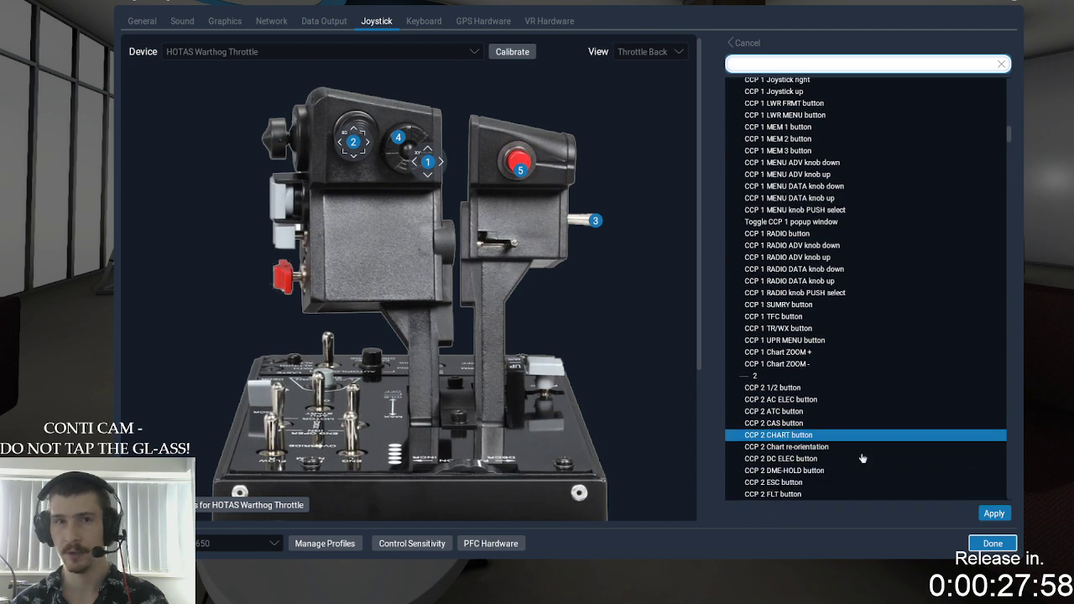
pyautogui.click(747, 42)
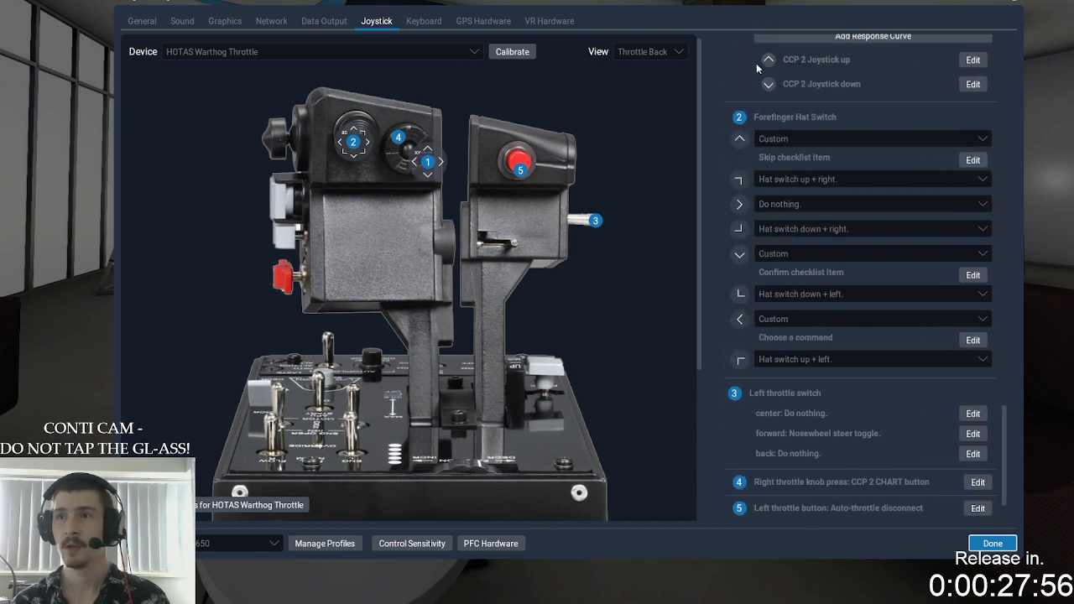
pyautogui.click(424, 160)
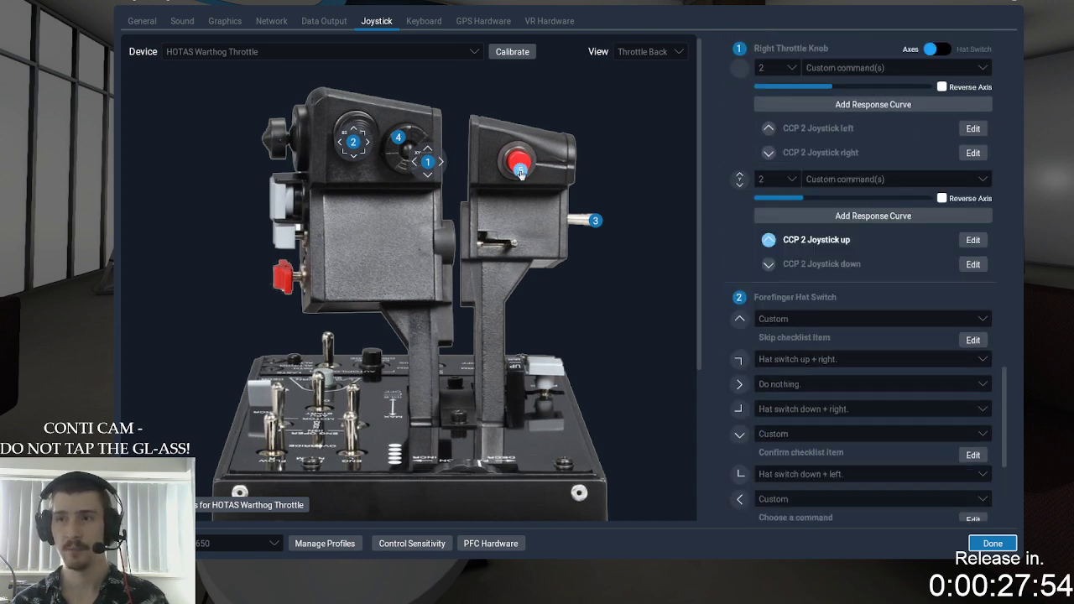
pyautogui.scroll(1, 767, 225)
pyautogui.scroll(1, 767, 225)
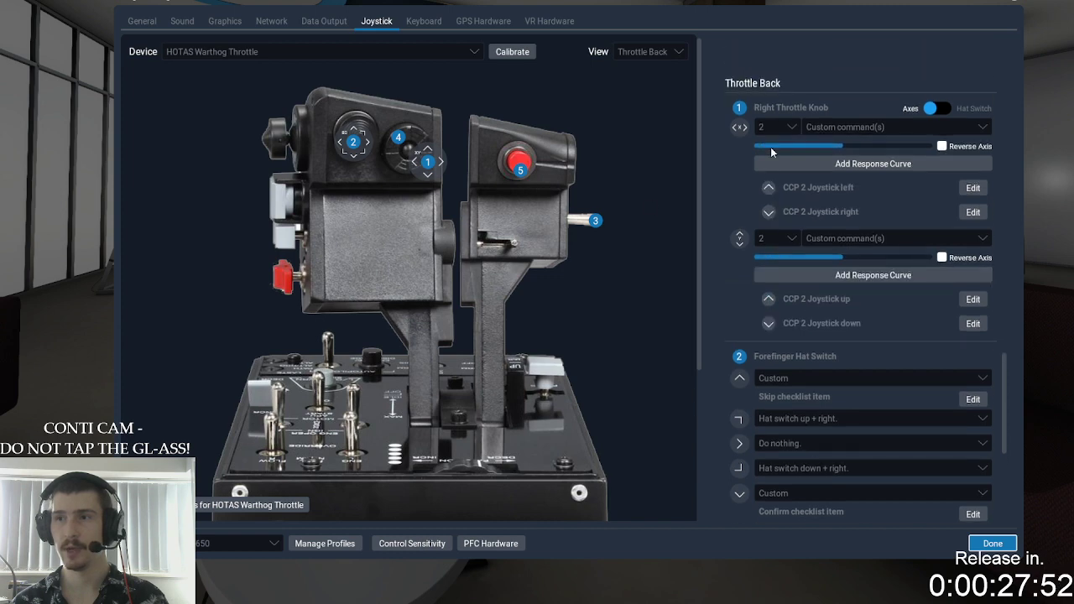
# Step: Bind the forefinger hat switch's down position to the custom command Confirm checklist item
pyautogui.click(423, 160)
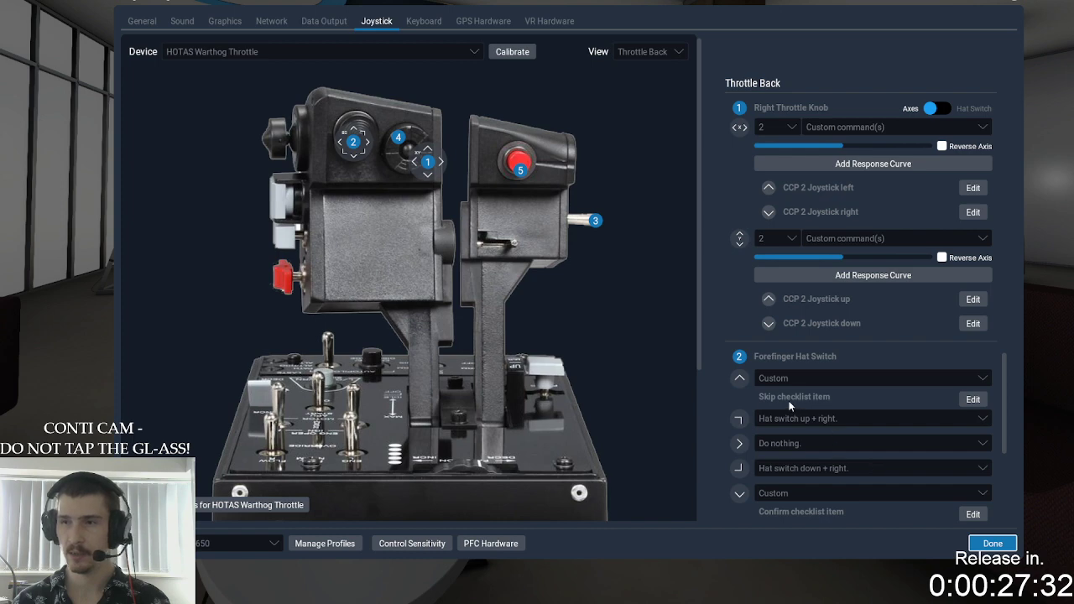
pyautogui.scroll(-3, 840, 457)
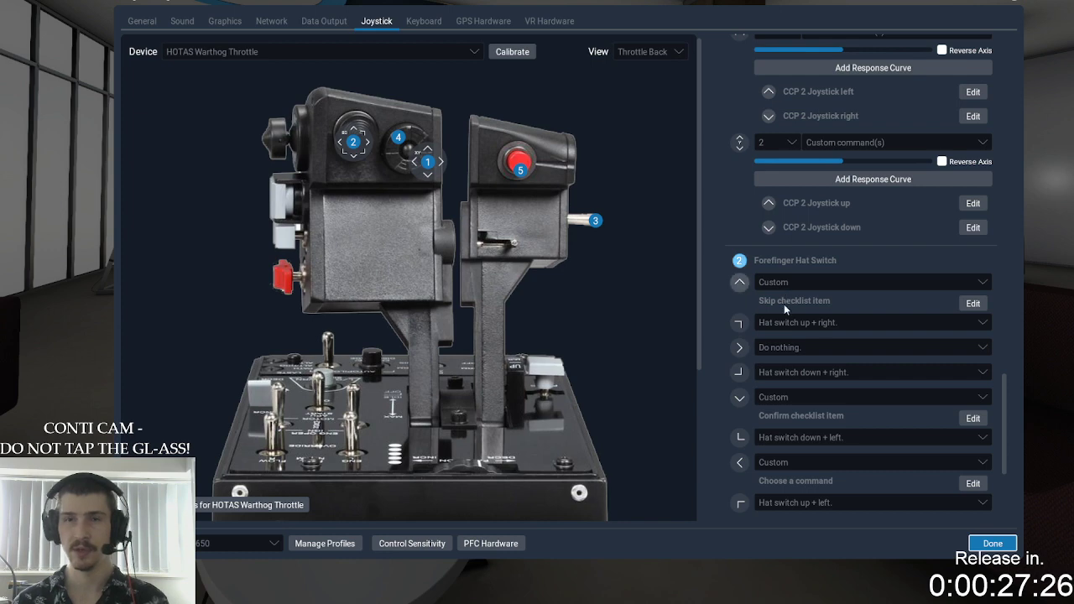
pyautogui.click(811, 400)
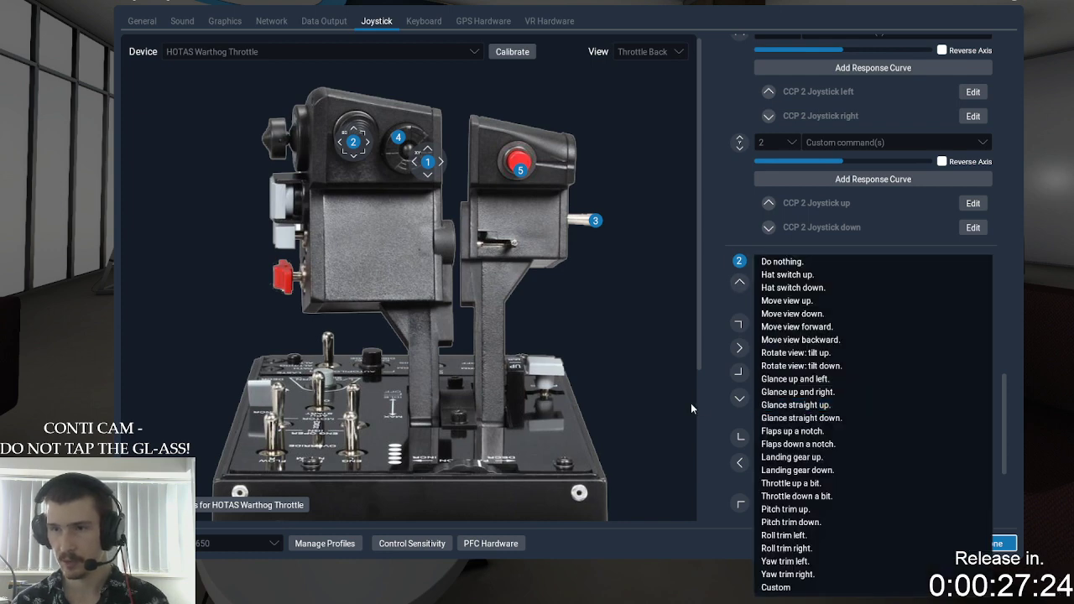
pyautogui.click(811, 405)
pyautogui.click(973, 416)
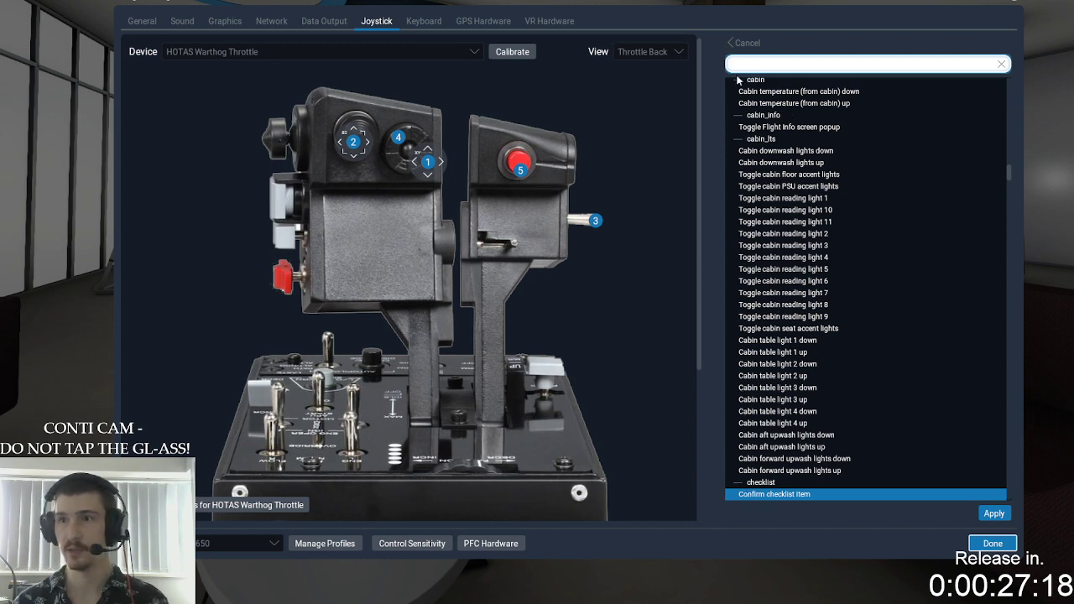
pyautogui.click(744, 45)
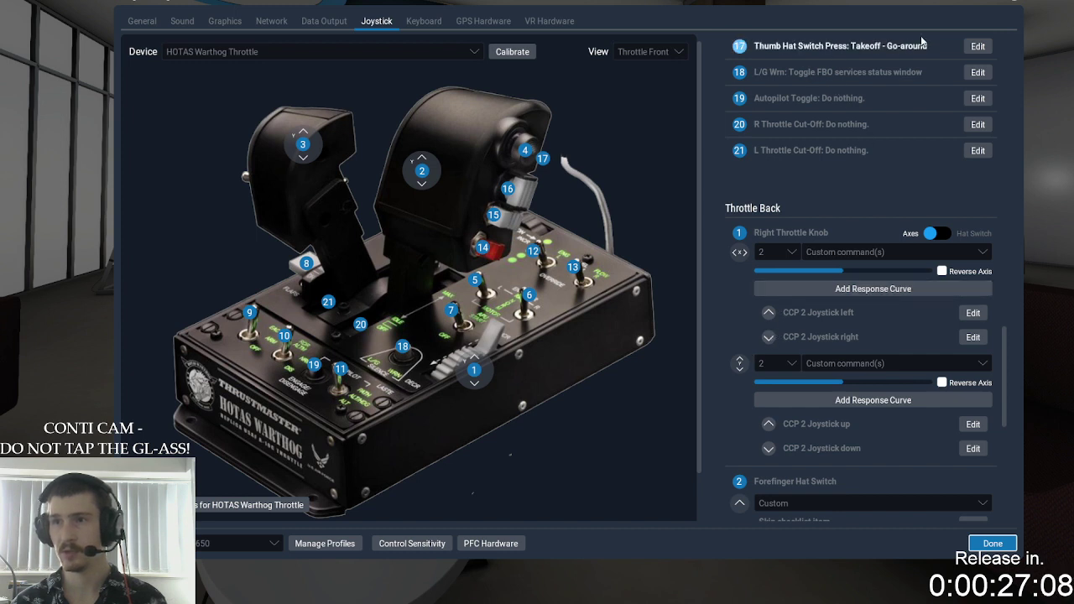
pyautogui.click(979, 45)
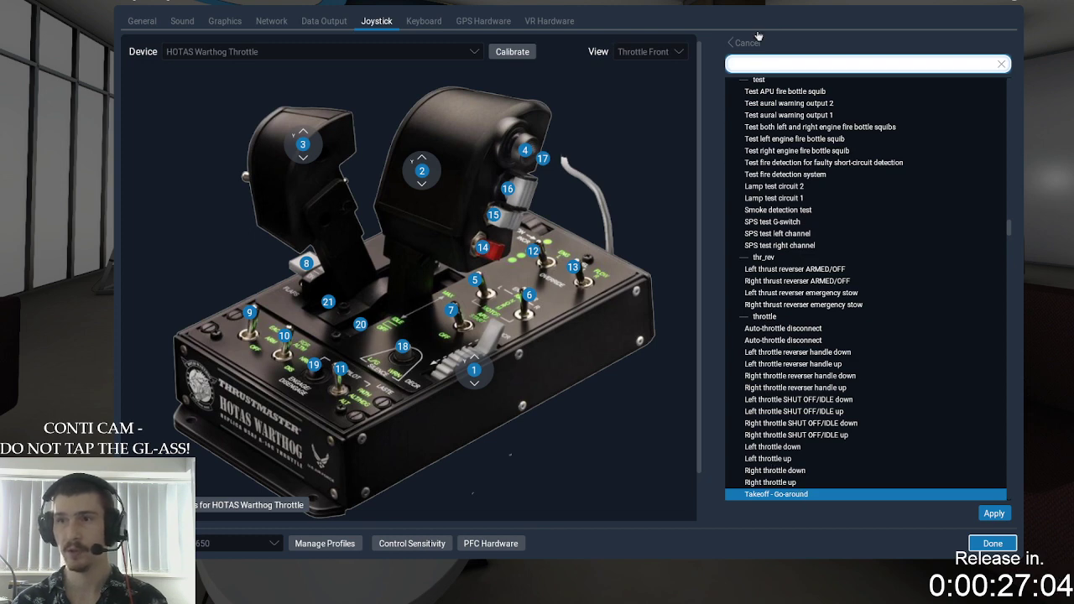
pyautogui.click(749, 42)
pyautogui.scroll(15, 750, 197)
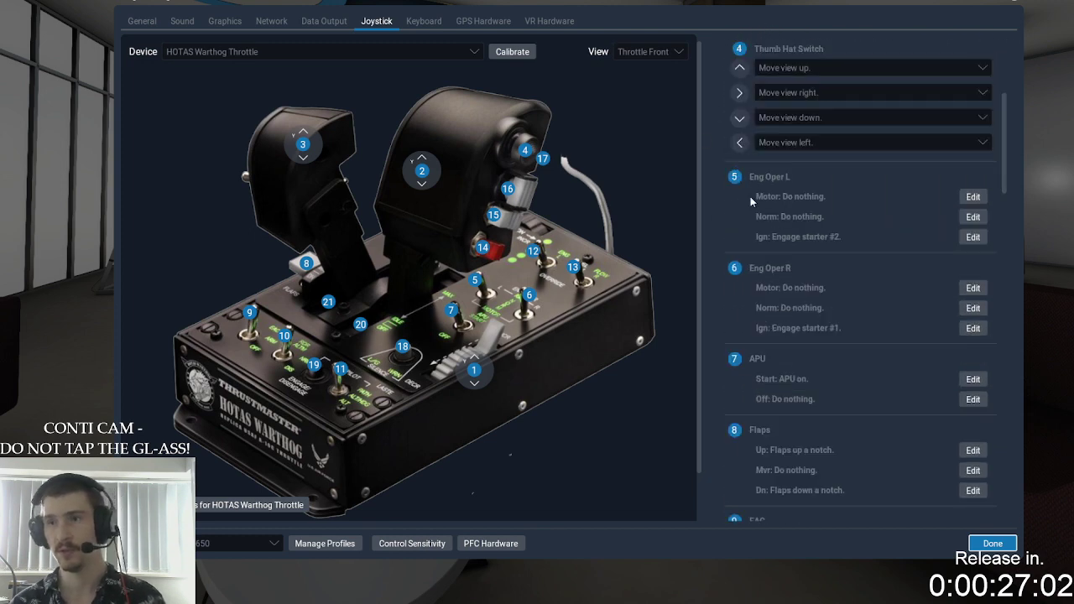
pyautogui.scroll(-10, 750, 196)
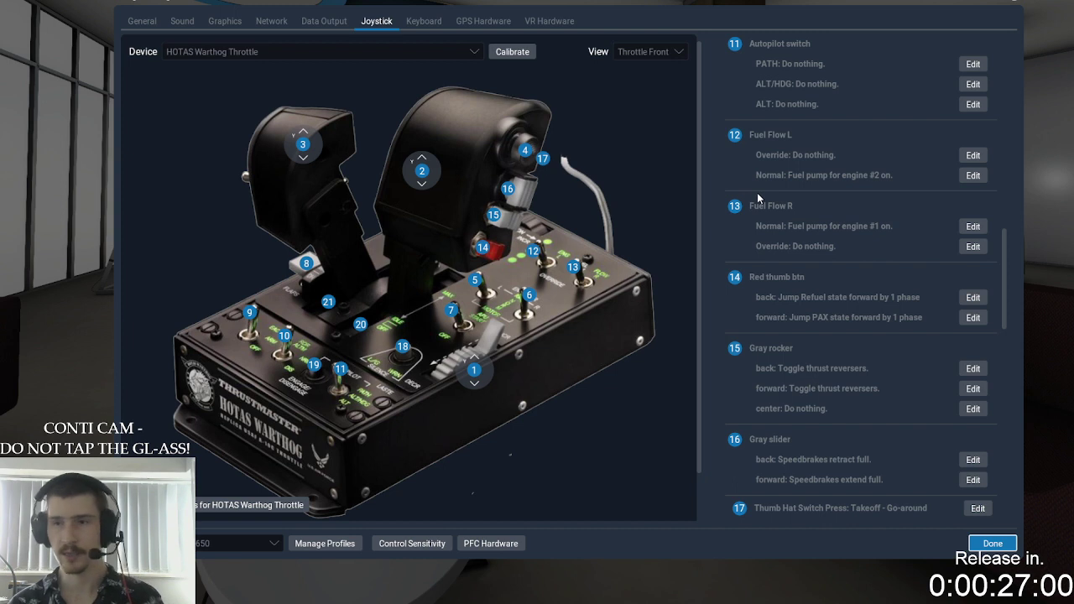
pyautogui.scroll(-1, 758, 197)
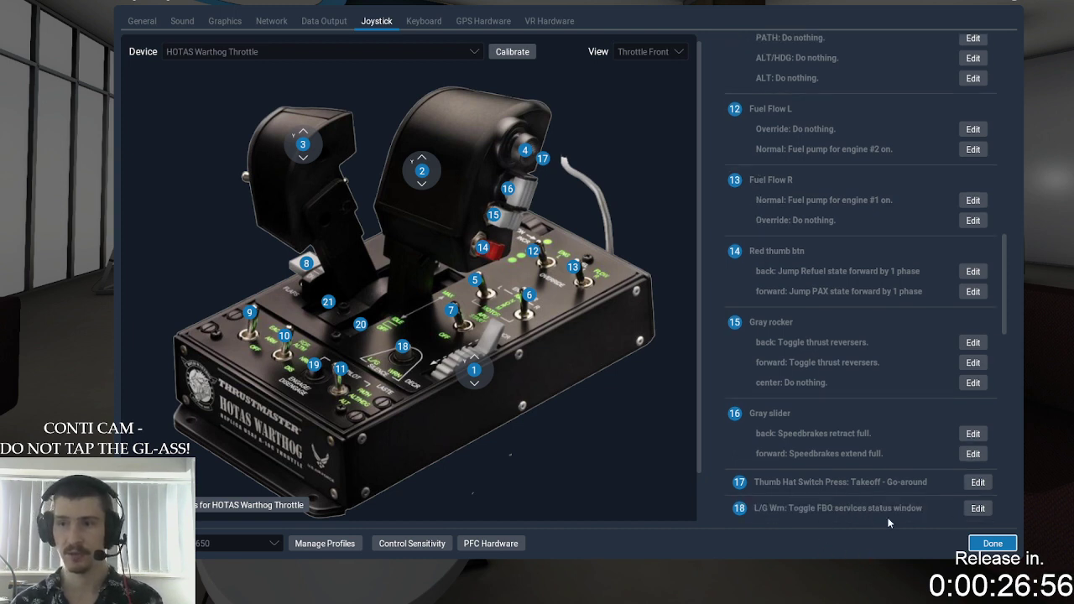
pyautogui.click(978, 508)
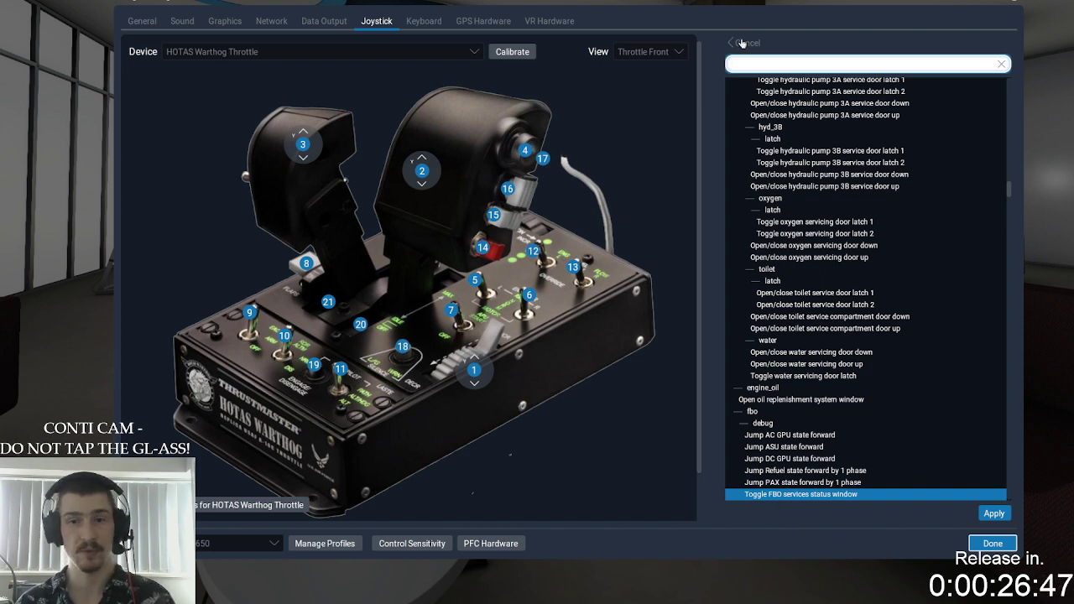
pyautogui.click(743, 43)
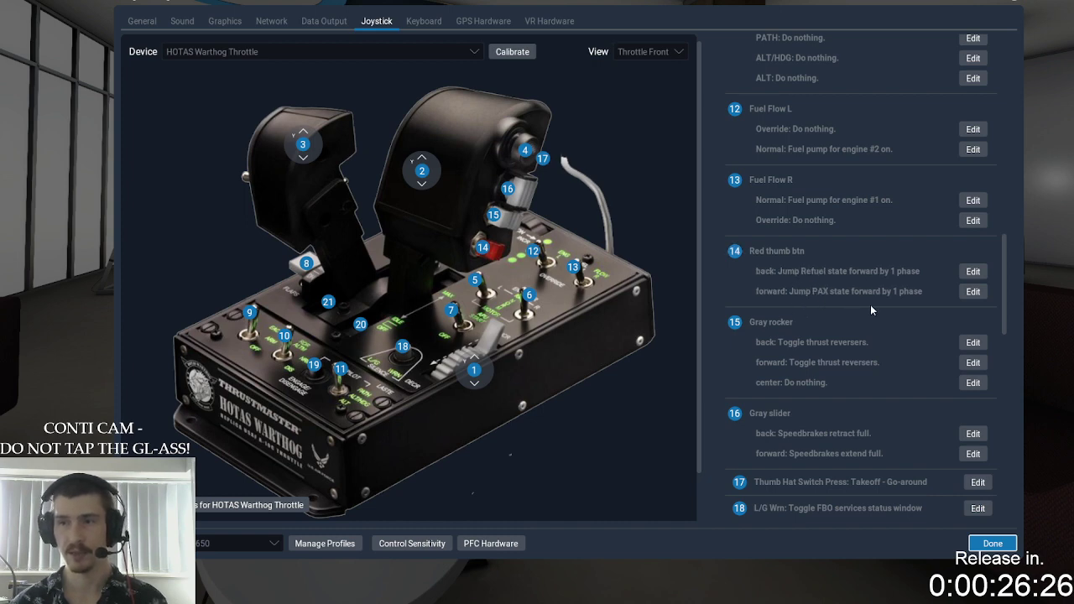
# Step: Leave the red thumb button forward binding unchanged and keep Toggle thrust reversers on the gray rocker
pyautogui.click(973, 291)
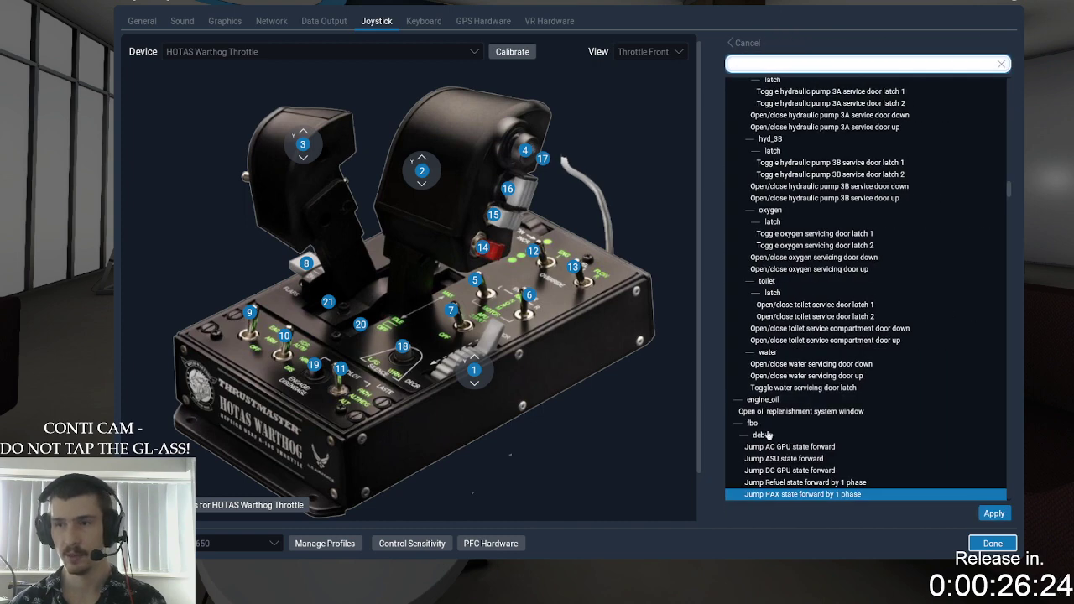
pyautogui.click(737, 43)
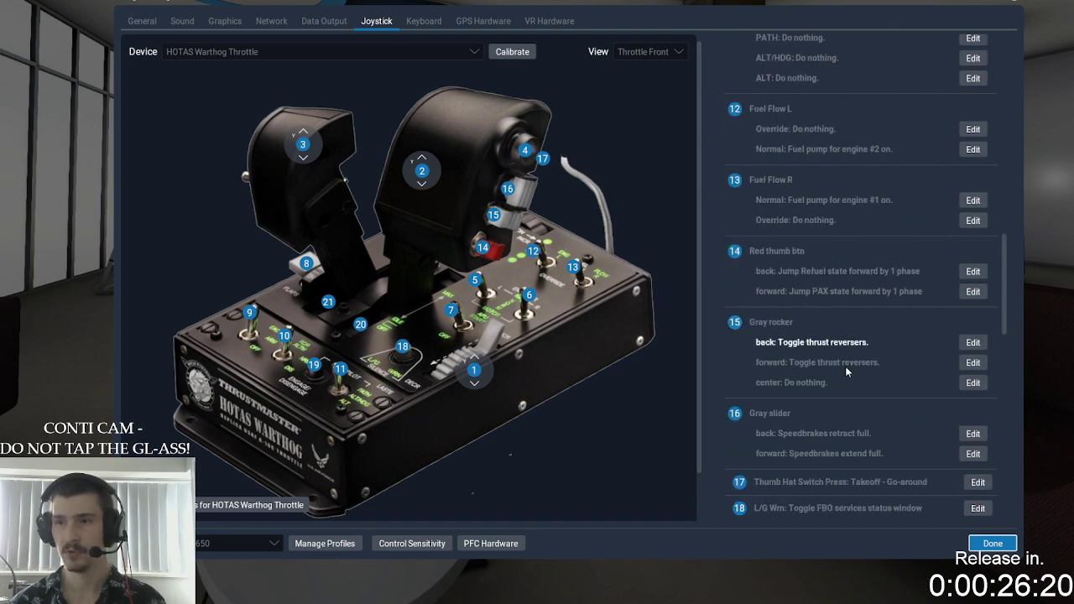
pyautogui.click(973, 342)
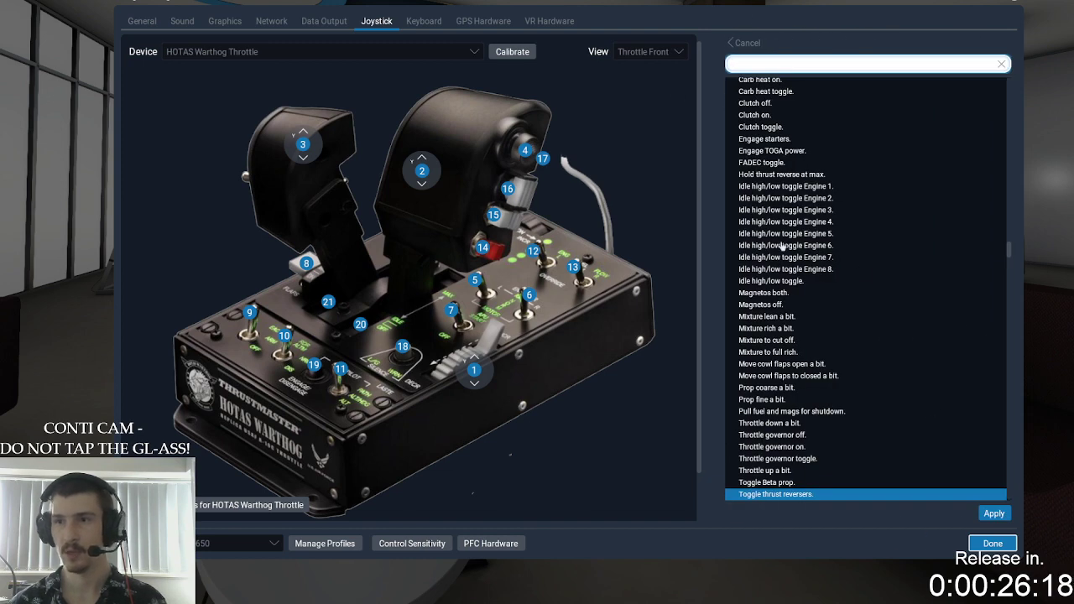
pyautogui.scroll(4, 781, 185)
pyautogui.scroll(-4, 760, 217)
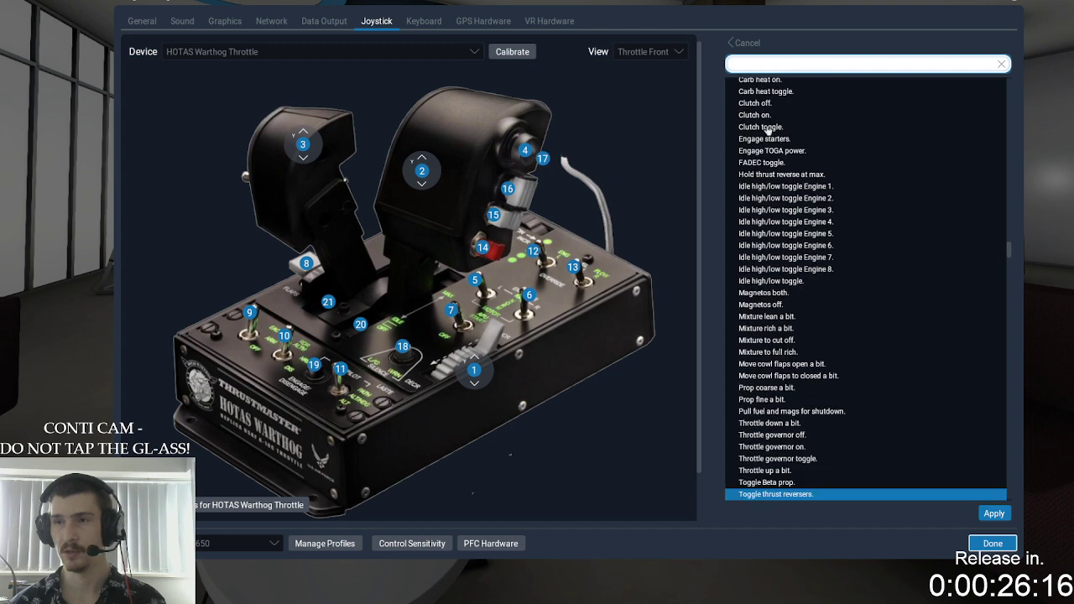
pyautogui.scroll(-7, 768, 130)
pyautogui.scroll(6, 759, 157)
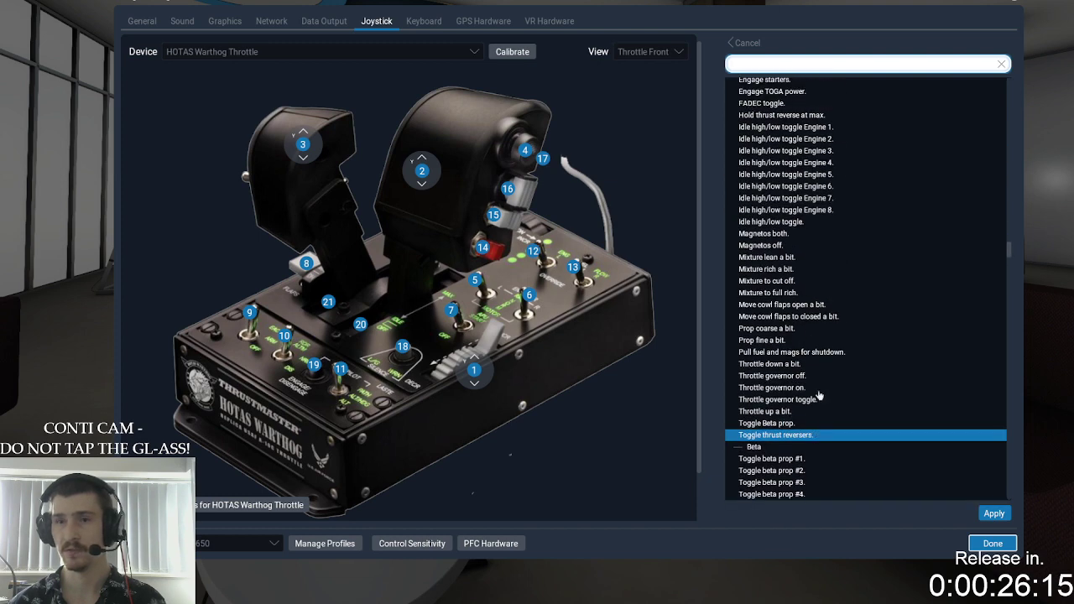
pyautogui.click(739, 42)
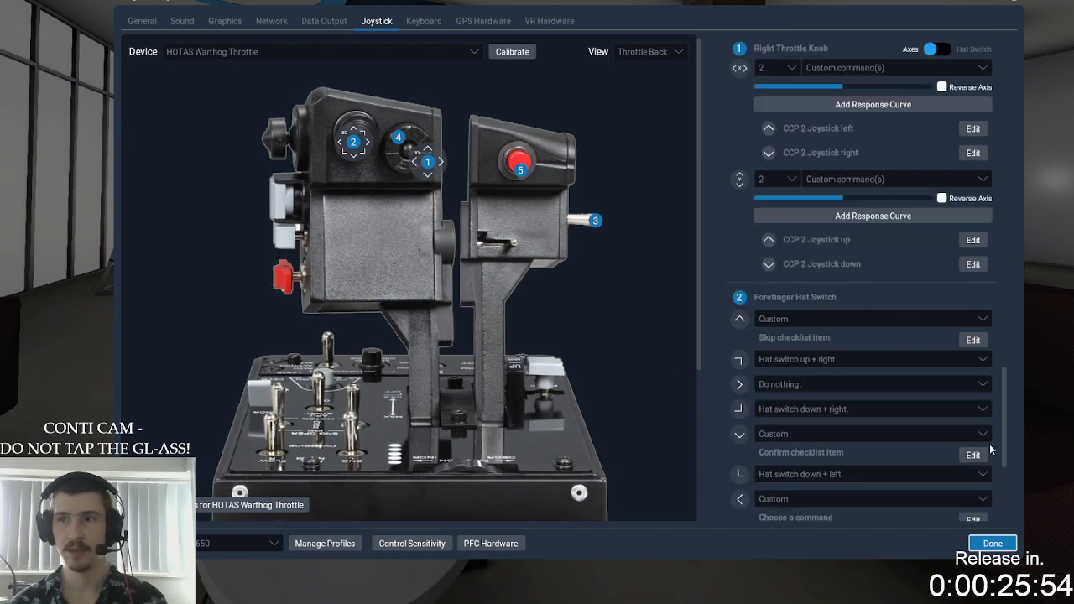
# Step: Close the settings and walk through the FBO lobby out the Walk to Aircraft door
pyautogui.click(990, 544)
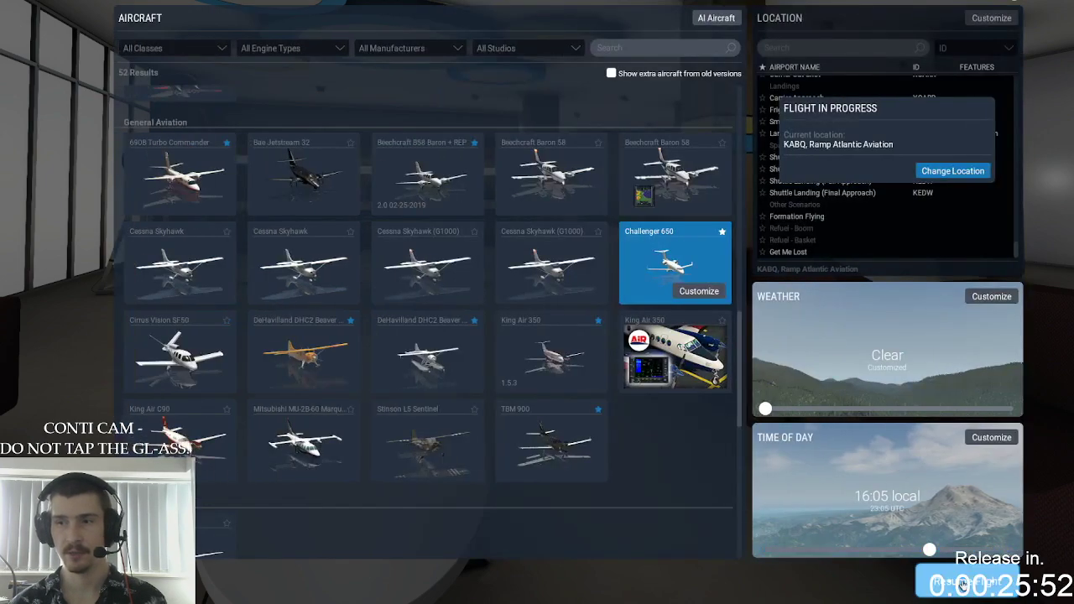
pyautogui.press('w')
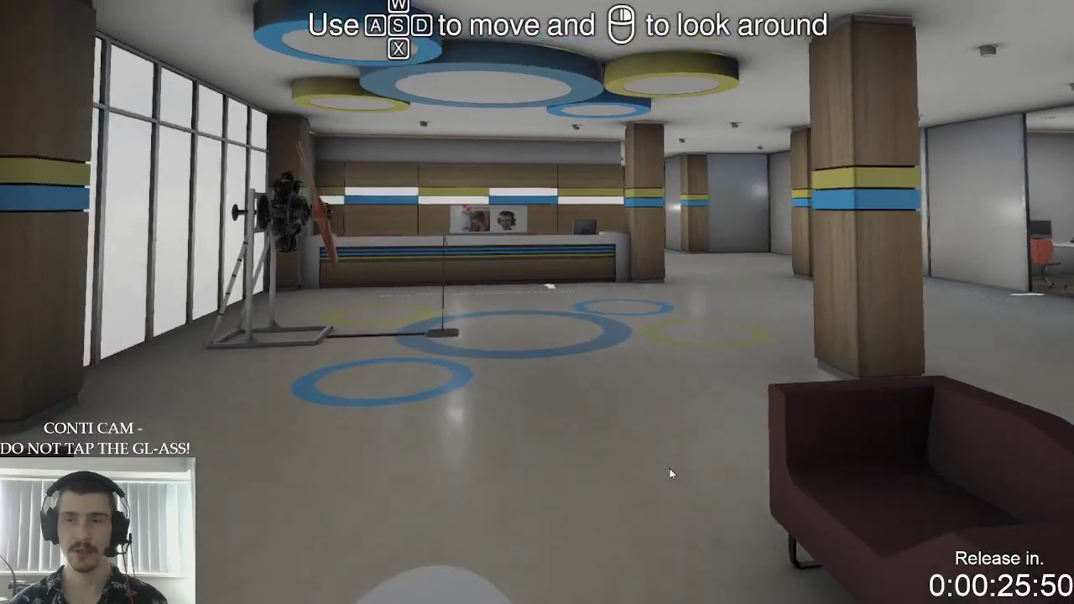
pyautogui.press('w')
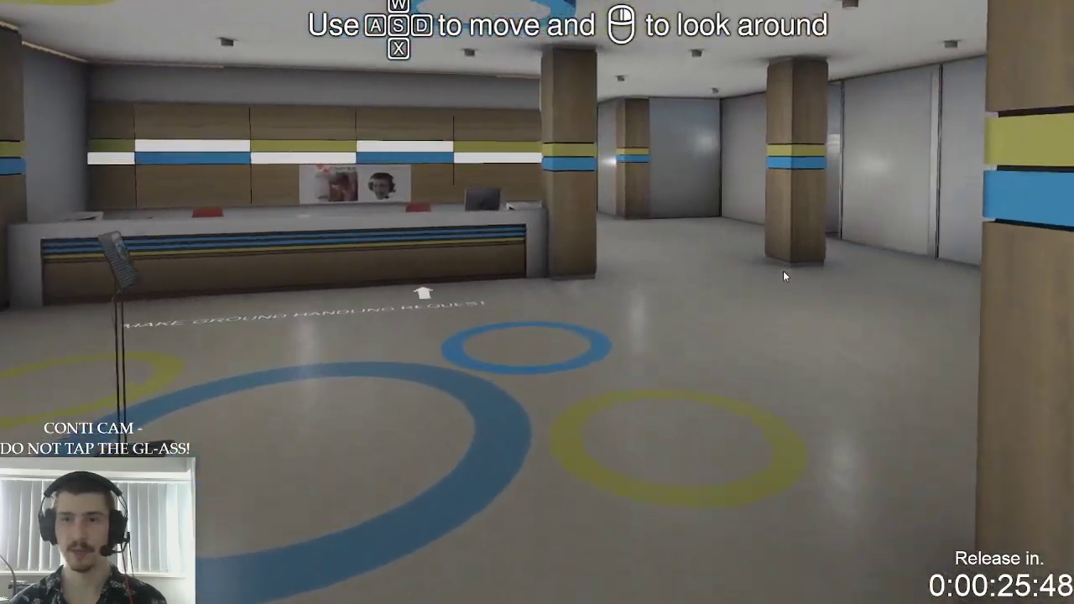
pyautogui.press('w')
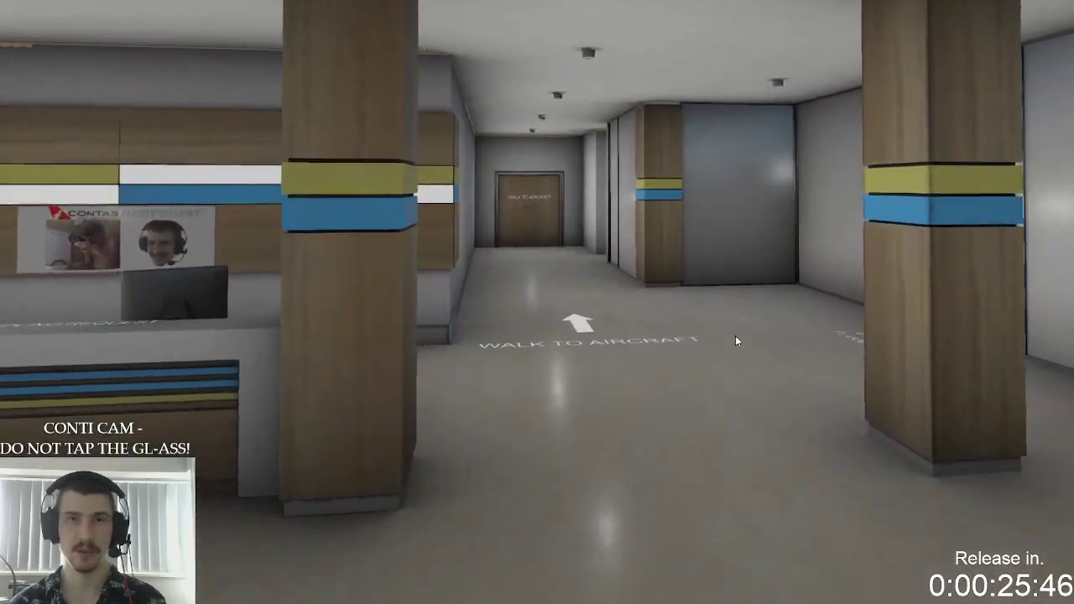
pyautogui.press('w')
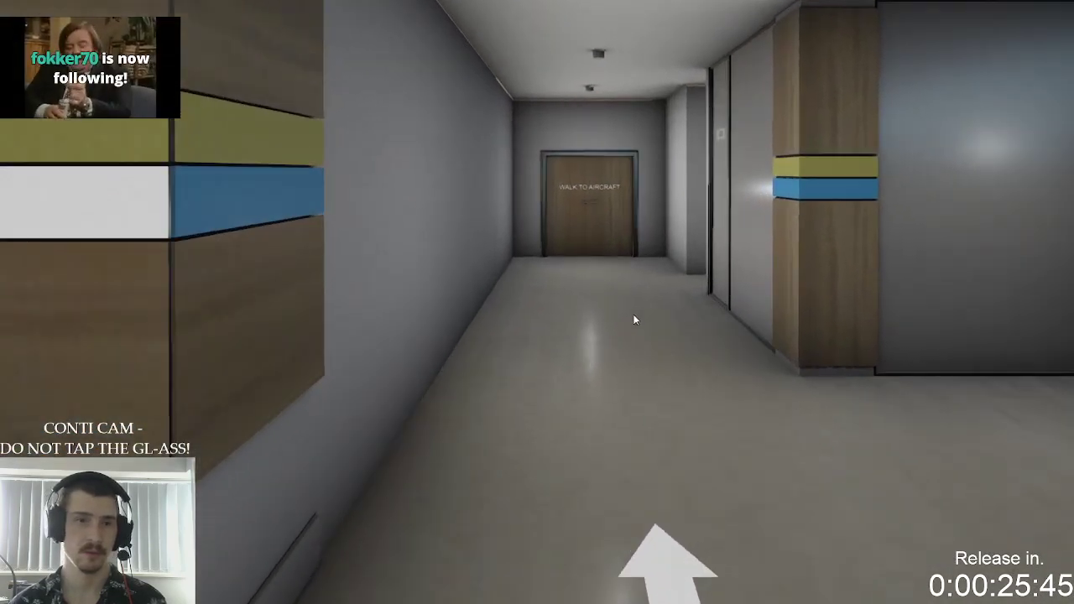
pyautogui.press('w')
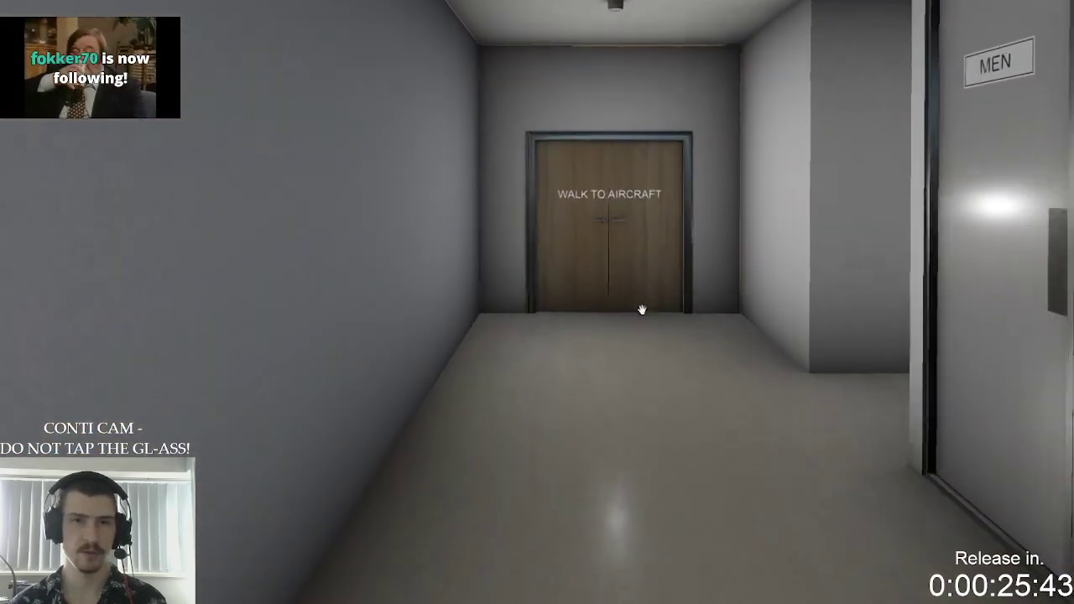
pyautogui.press('w')
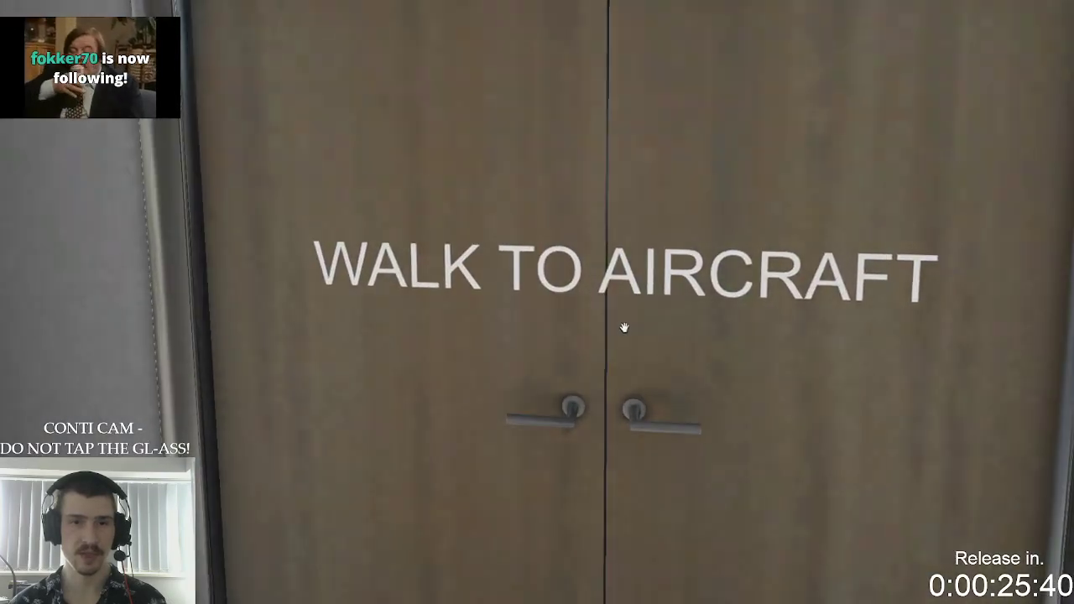
pyautogui.click(624, 328)
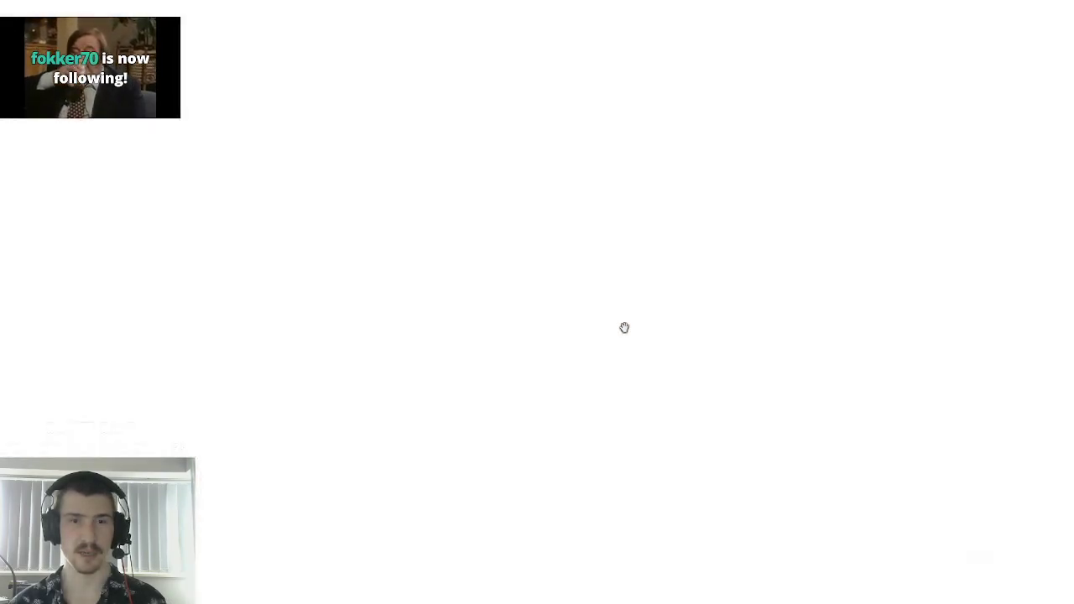
# Step: Walk up to the Challenger 650's cabin door and pull its handle to open it
pyautogui.press('w')
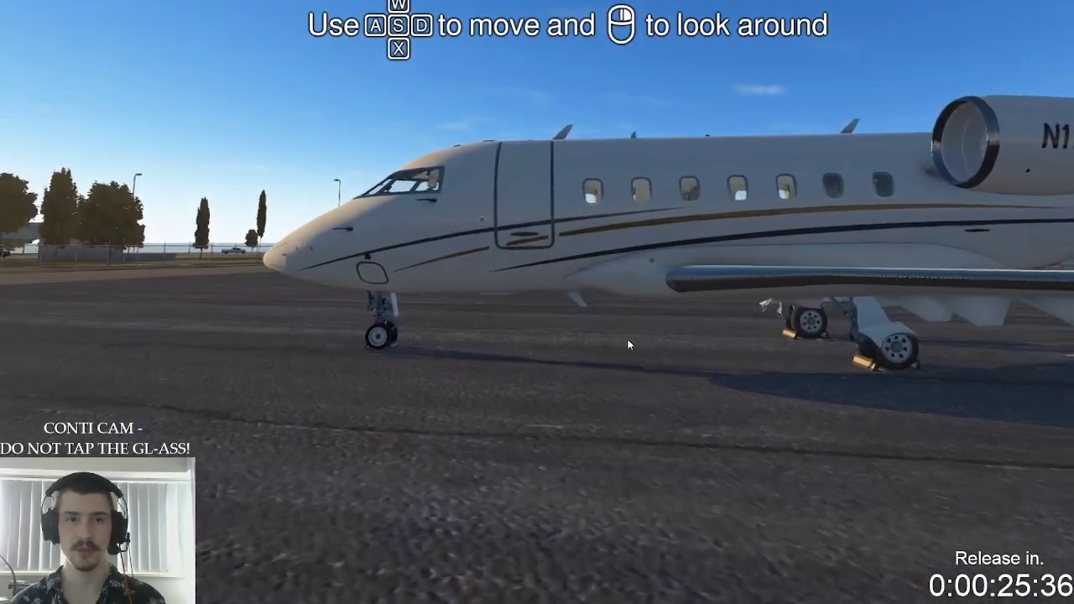
pyautogui.press('w')
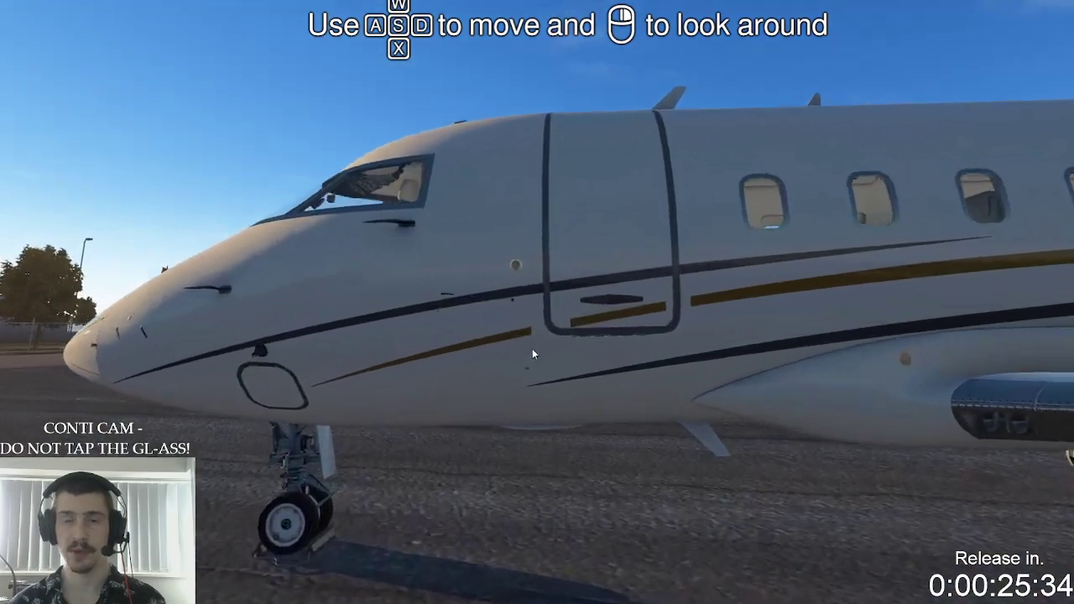
pyautogui.press('w')
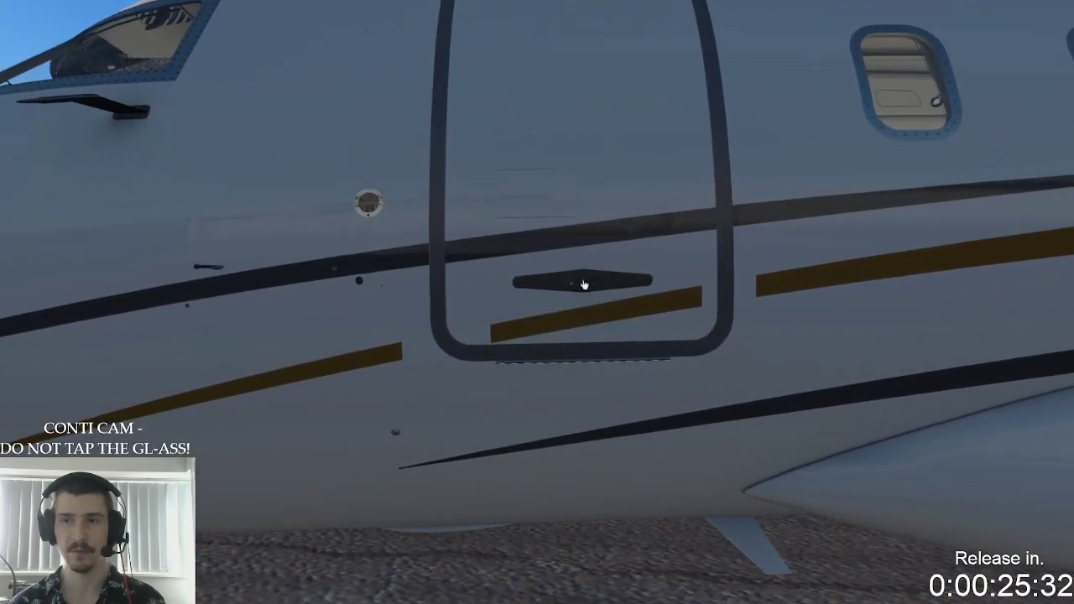
pyautogui.click(556, 305)
pyautogui.press('s')
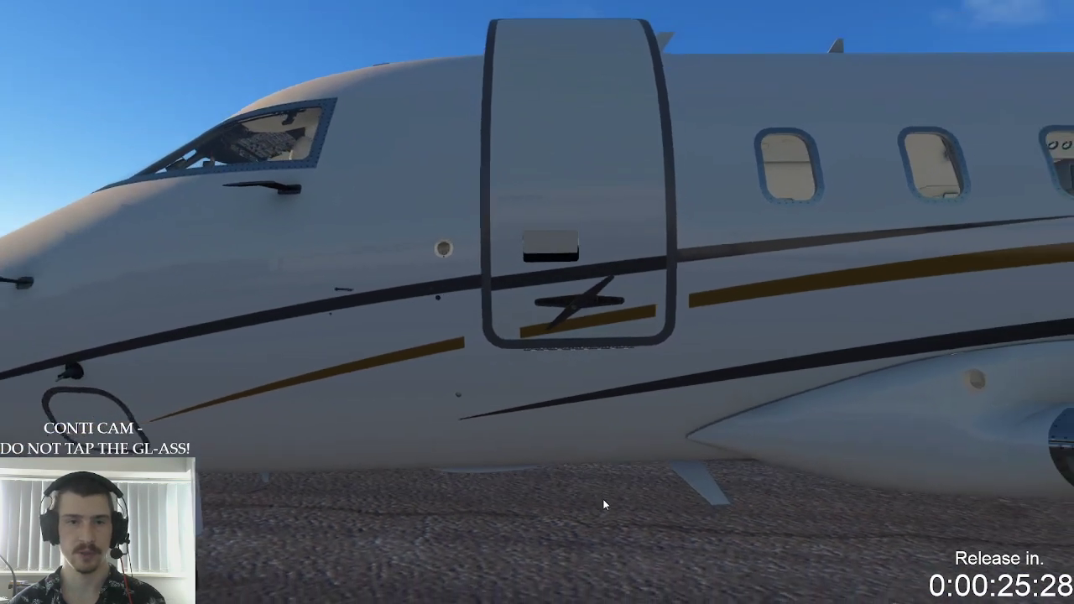